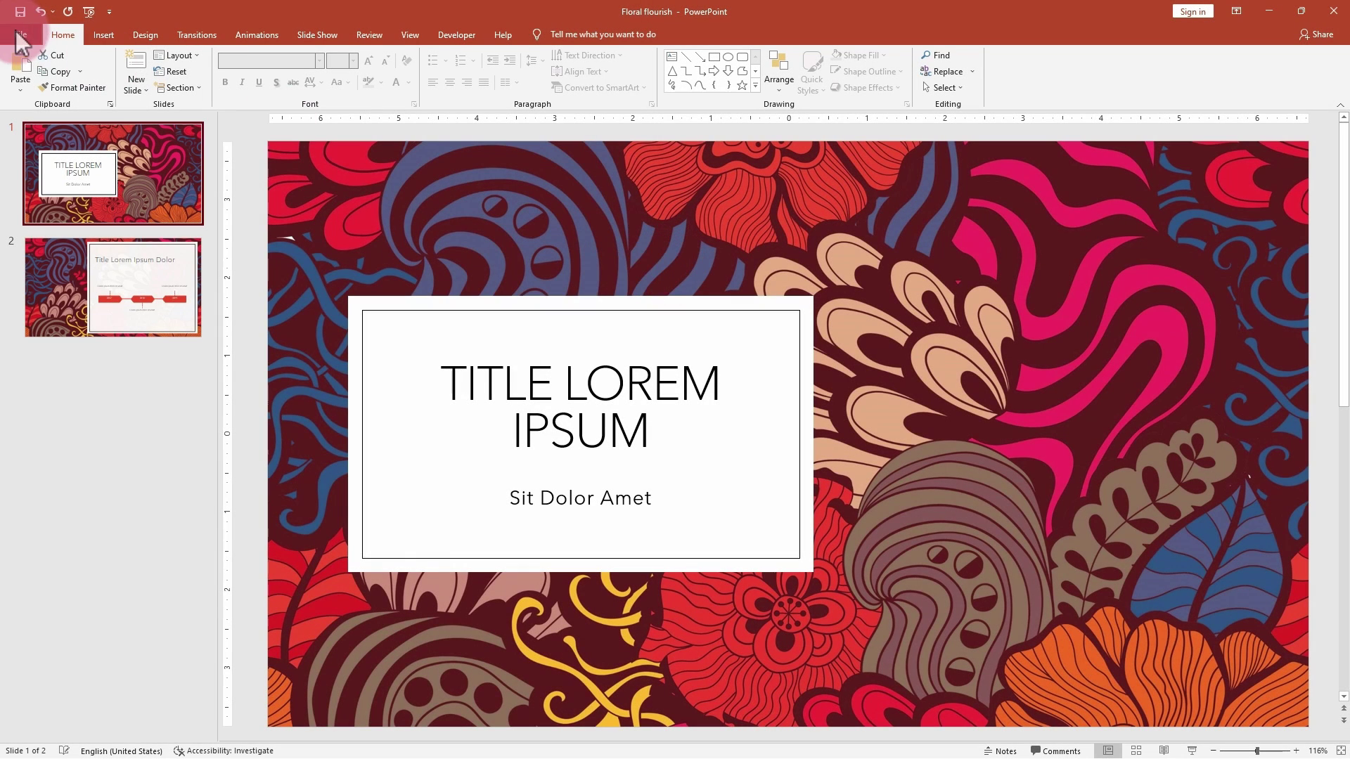
Go to the Export page from the File menu of the Floral flourish presentation.
left_click(17, 34)
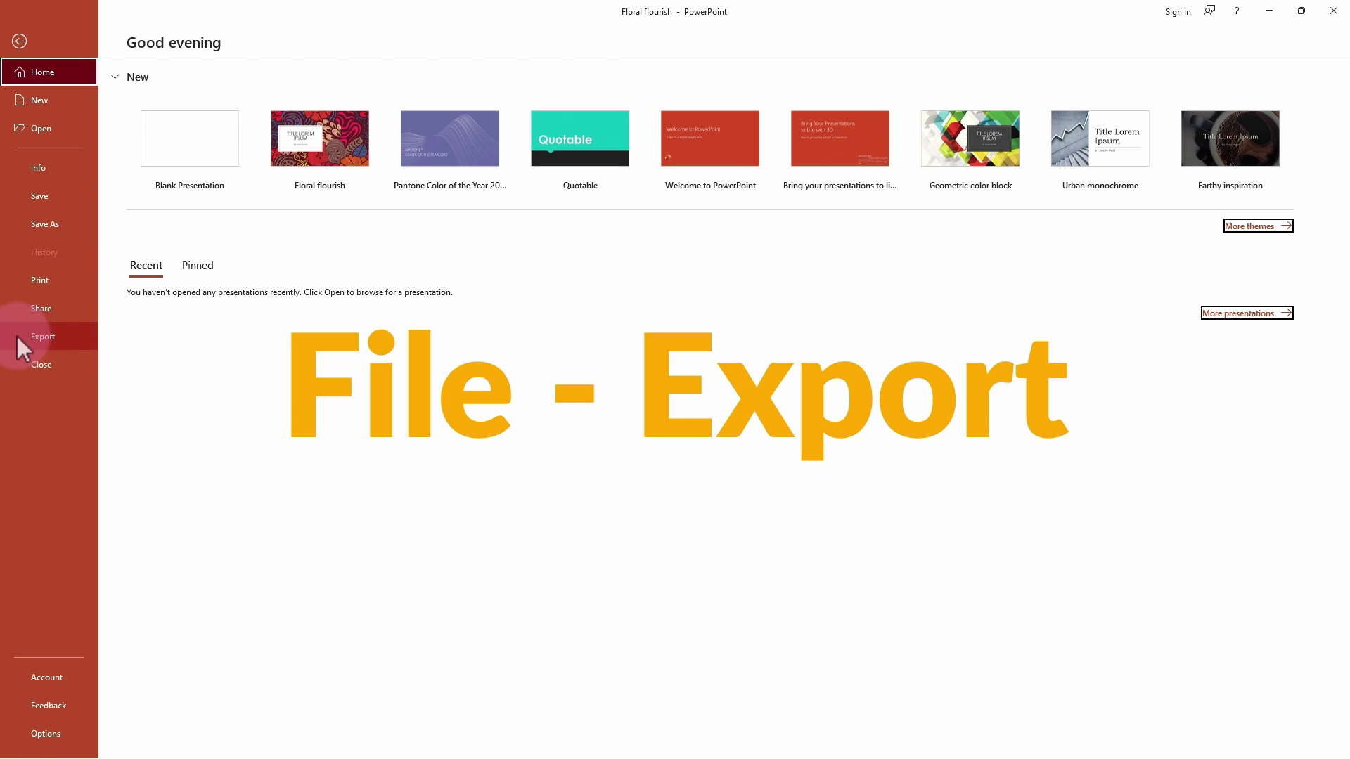
left_click(77, 335)
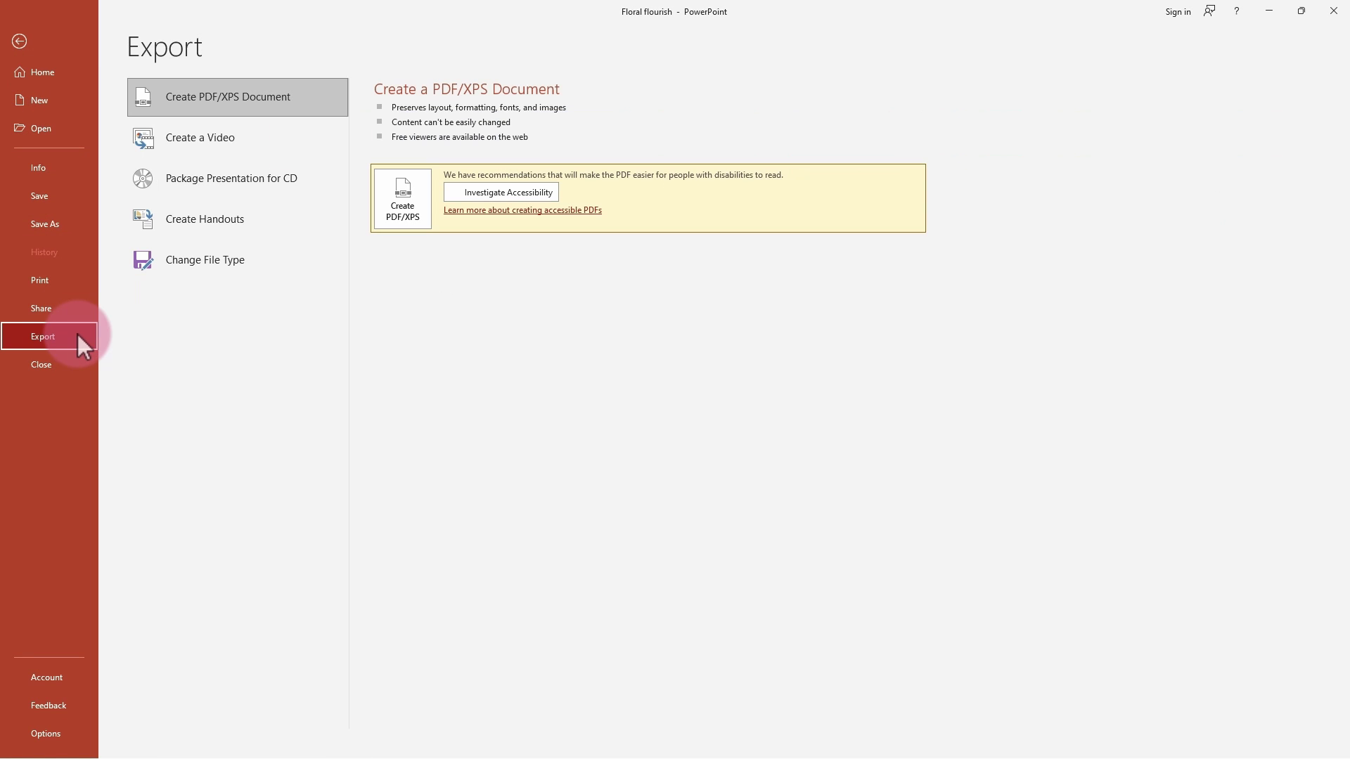
Create a Full HD (1080p) video without recorded timings, showing each slide for 05.00 seconds.
left_click(325, 136)
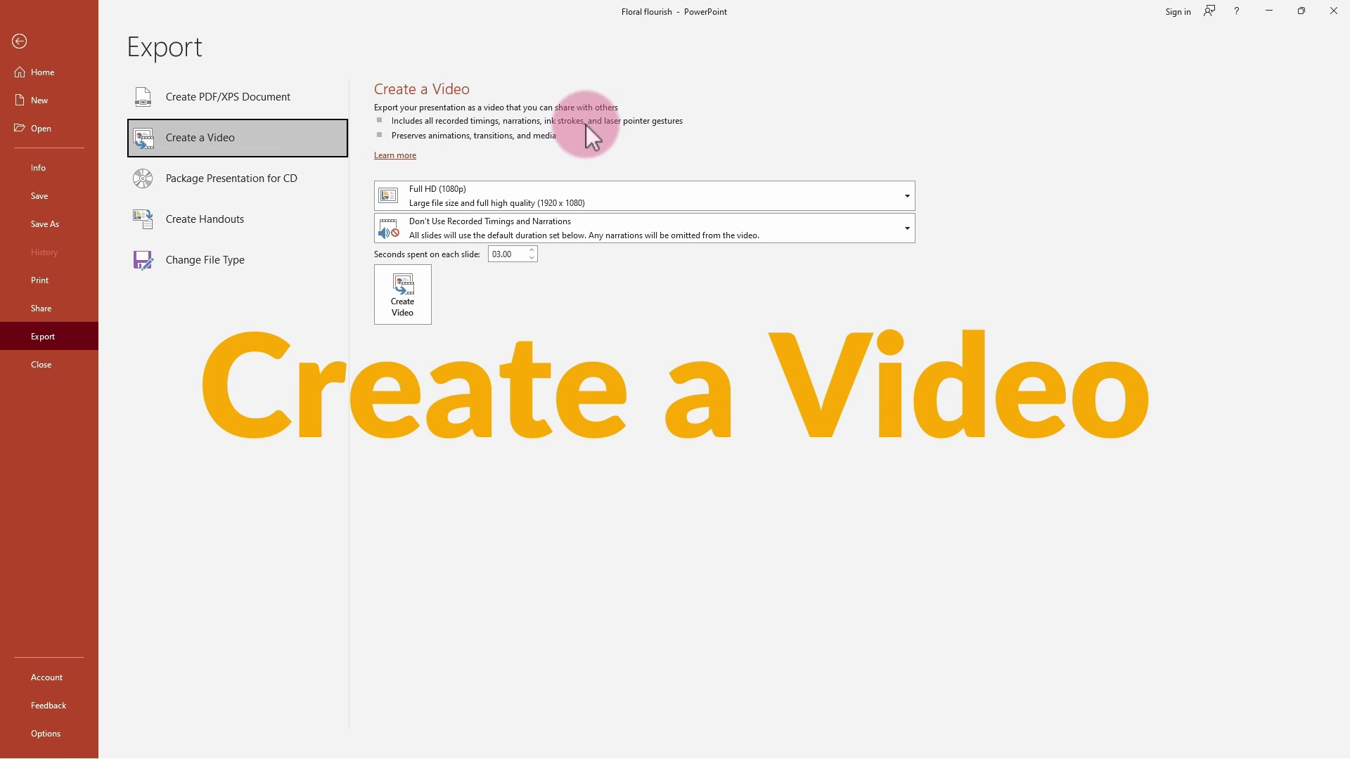
left_click(909, 188)
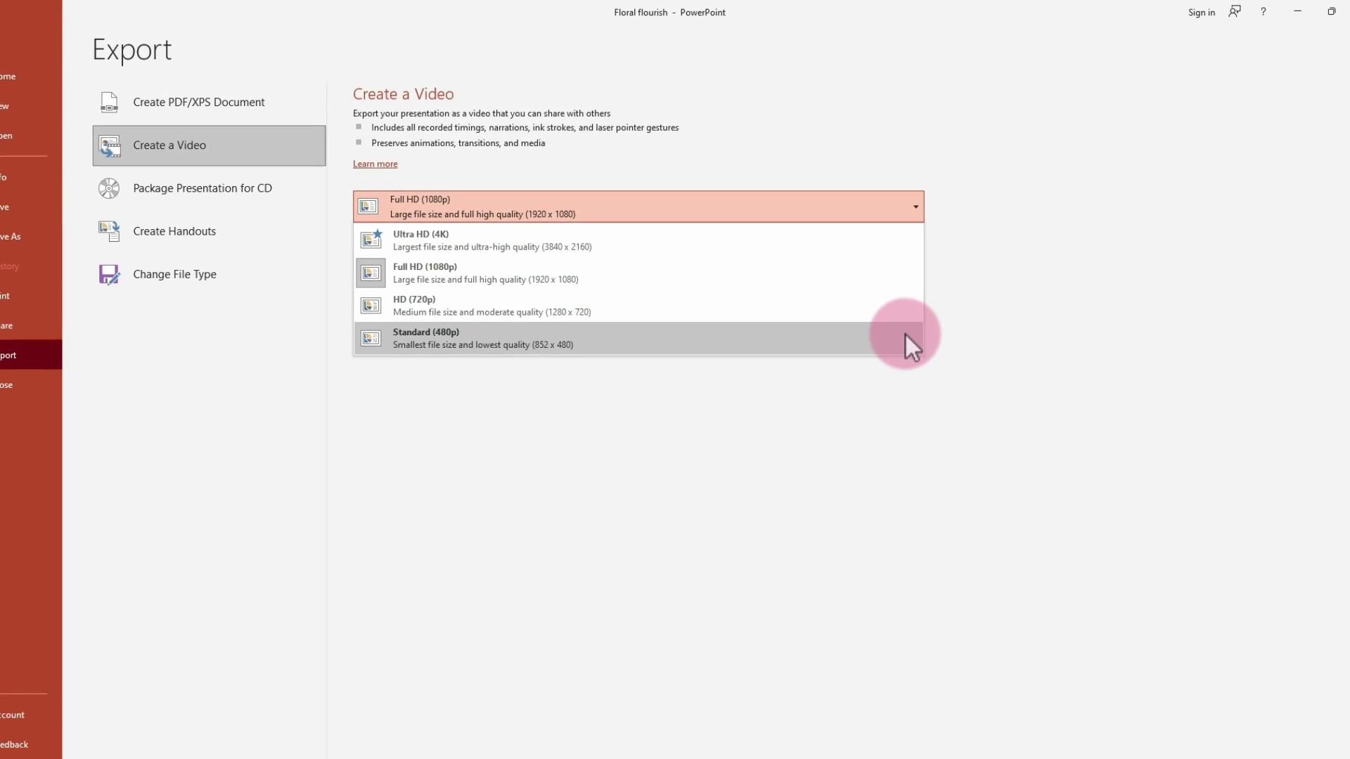
left_click(908, 278)
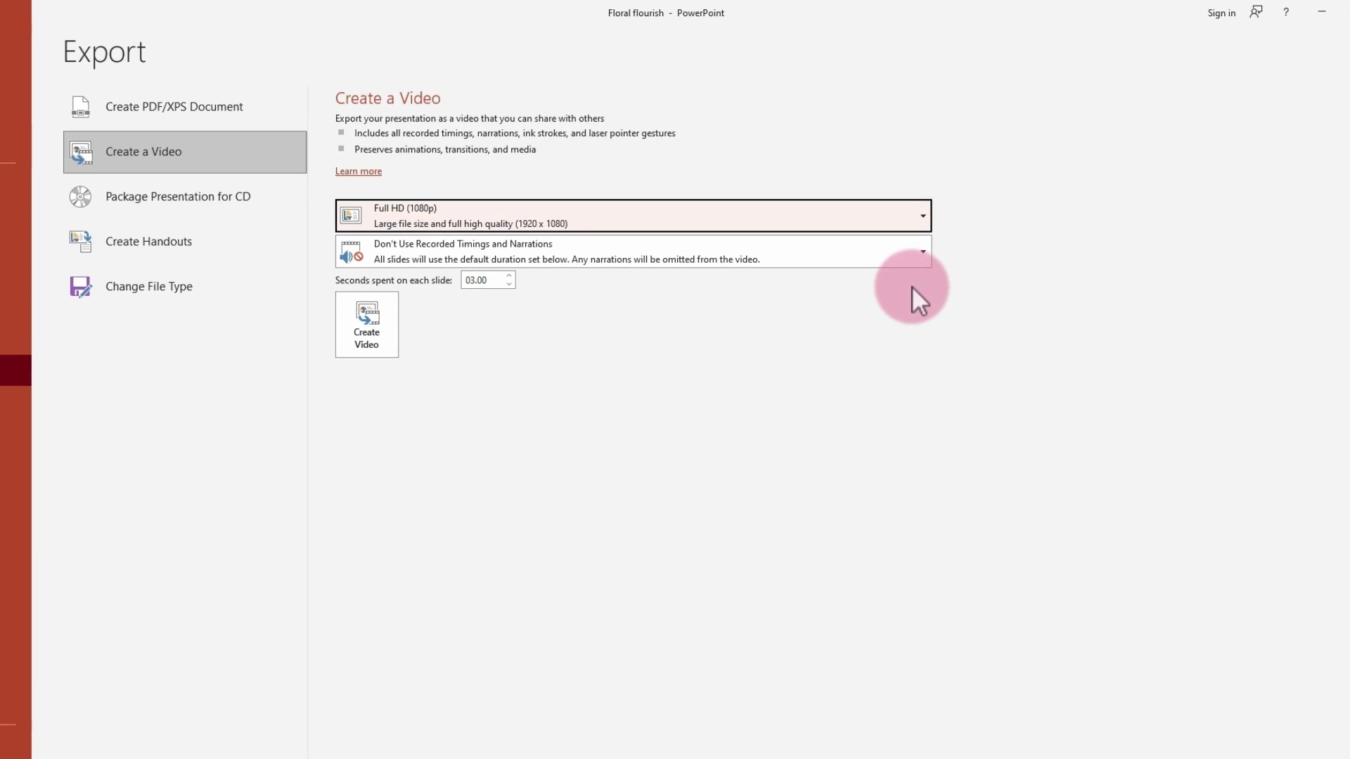
left_click(910, 258)
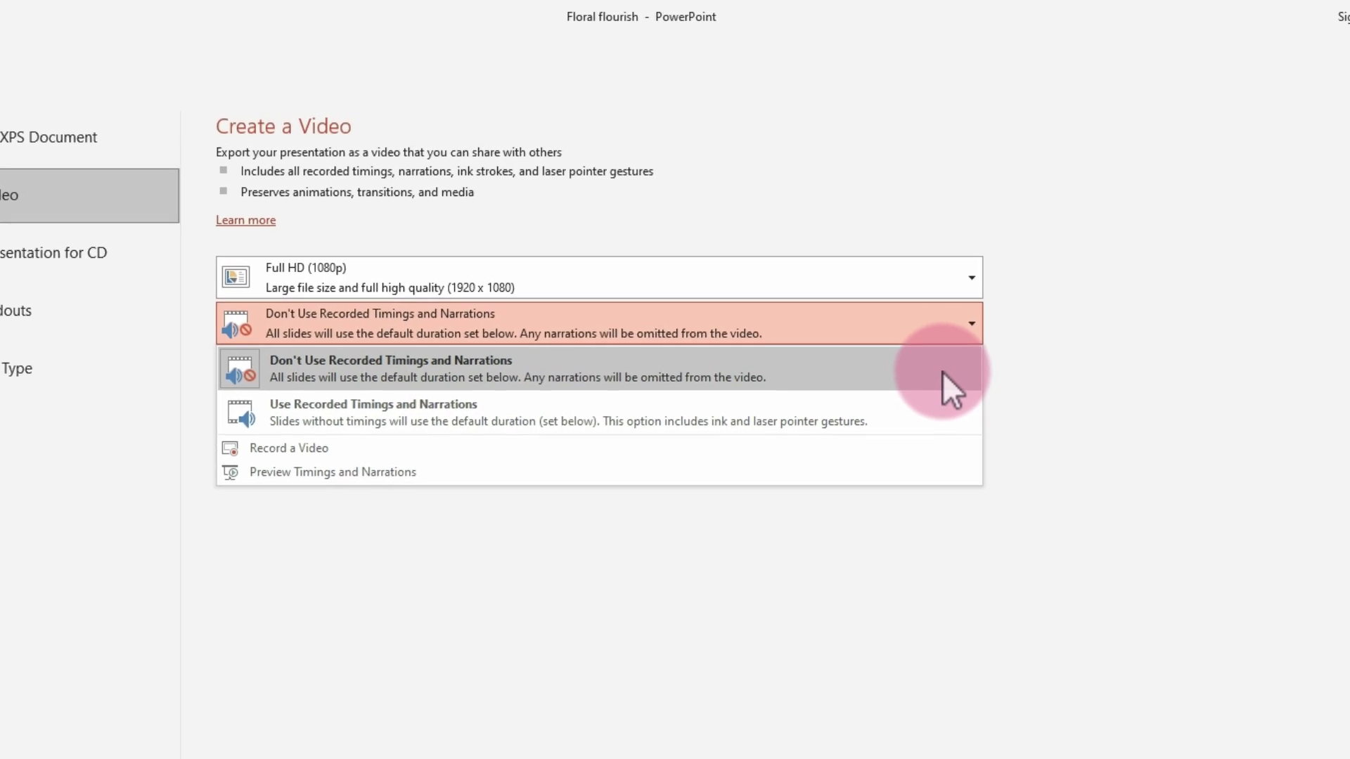
left_click(942, 372)
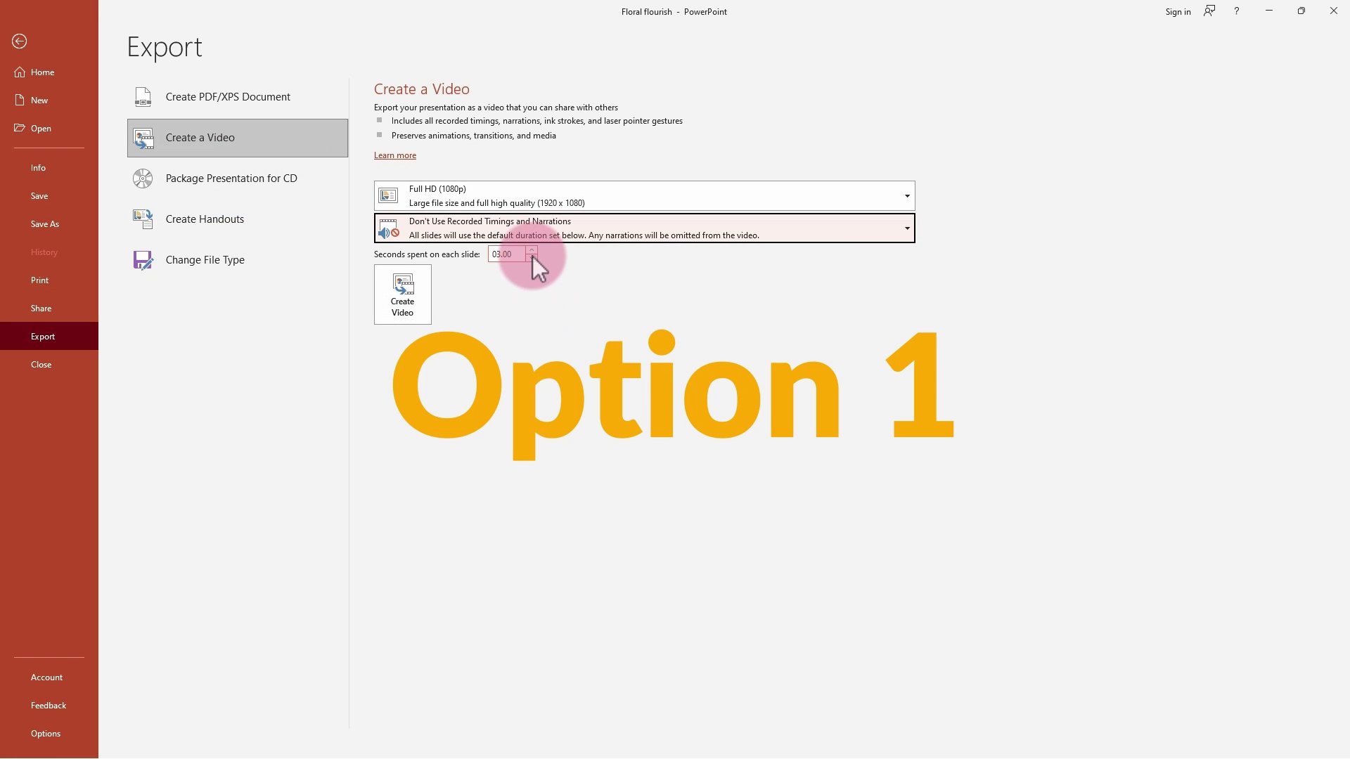
left_click(532, 250)
left_click(533, 251)
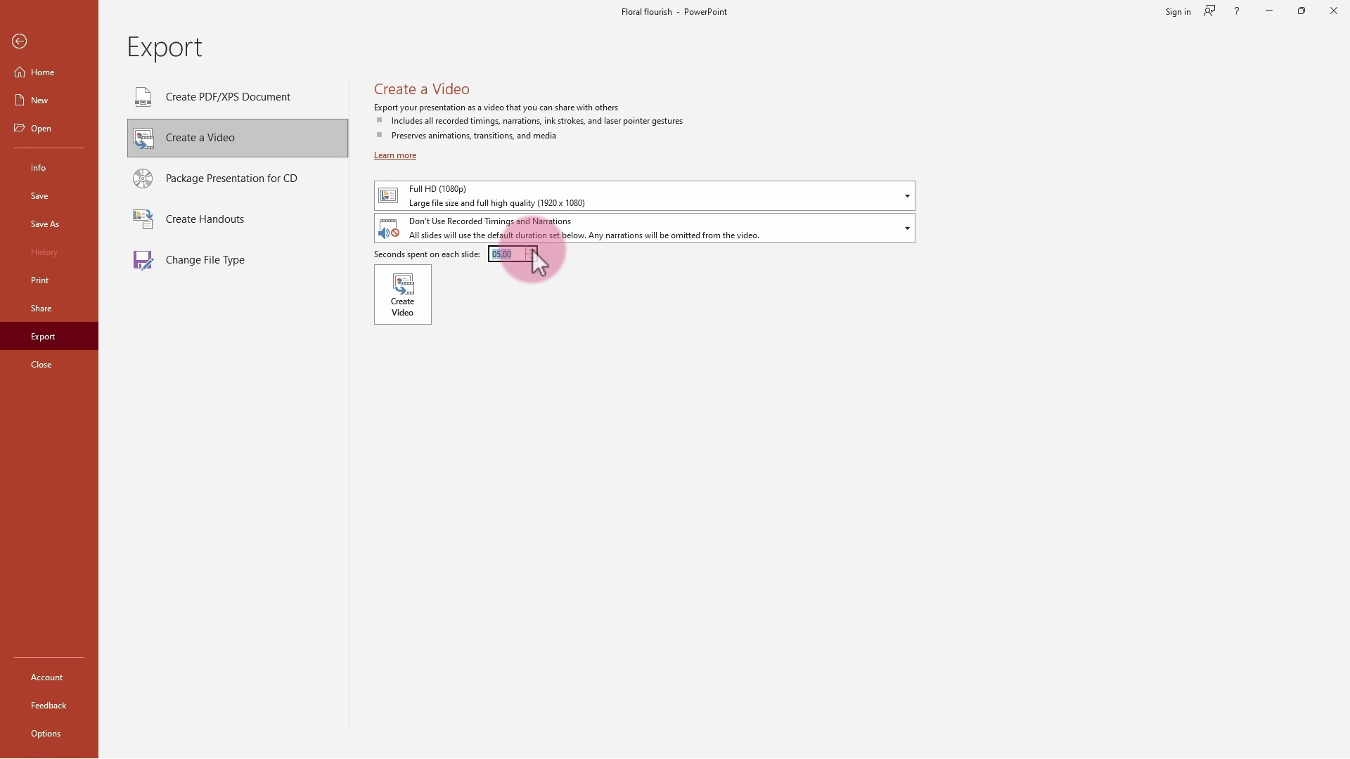
left_click(392, 296)
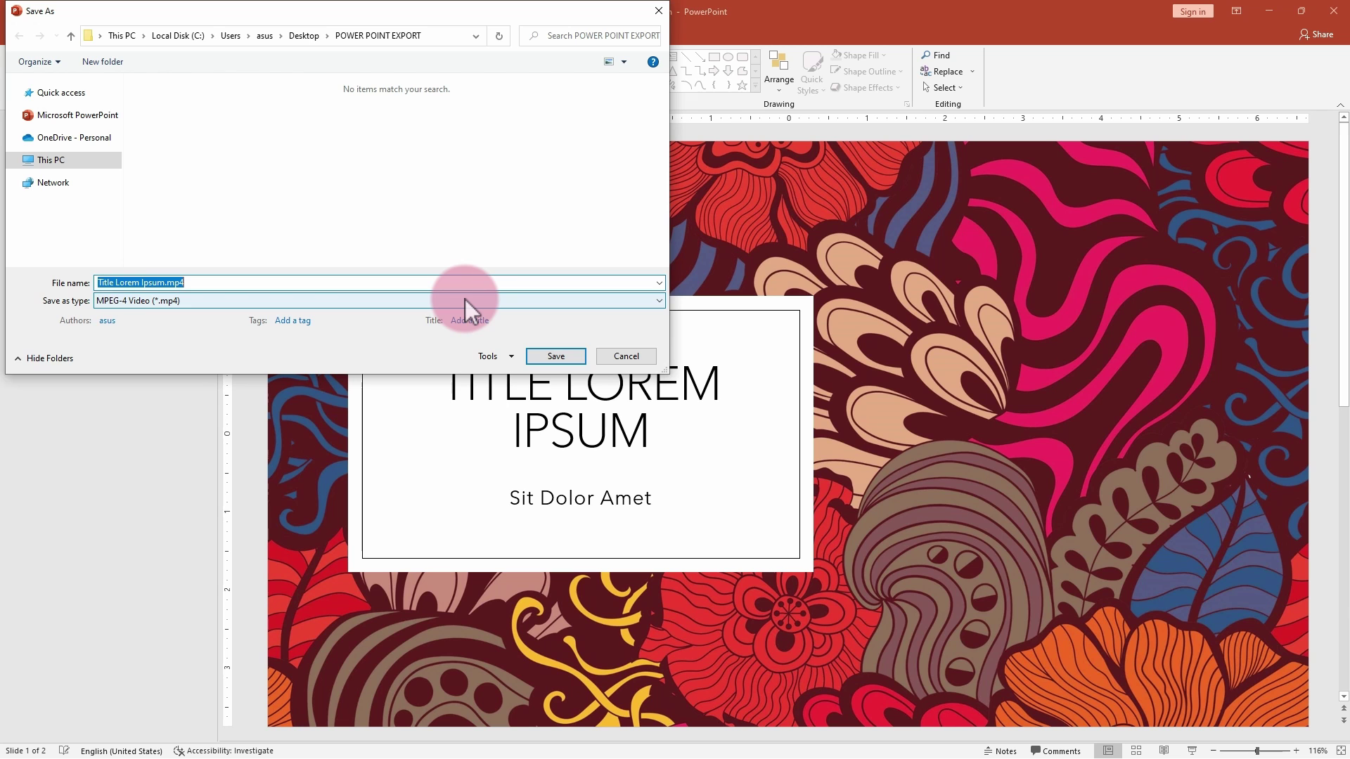
Save the video as Title Lorem Ipsum.mp4 in the POWER POINT EXPORT folder.
left_click(546, 354)
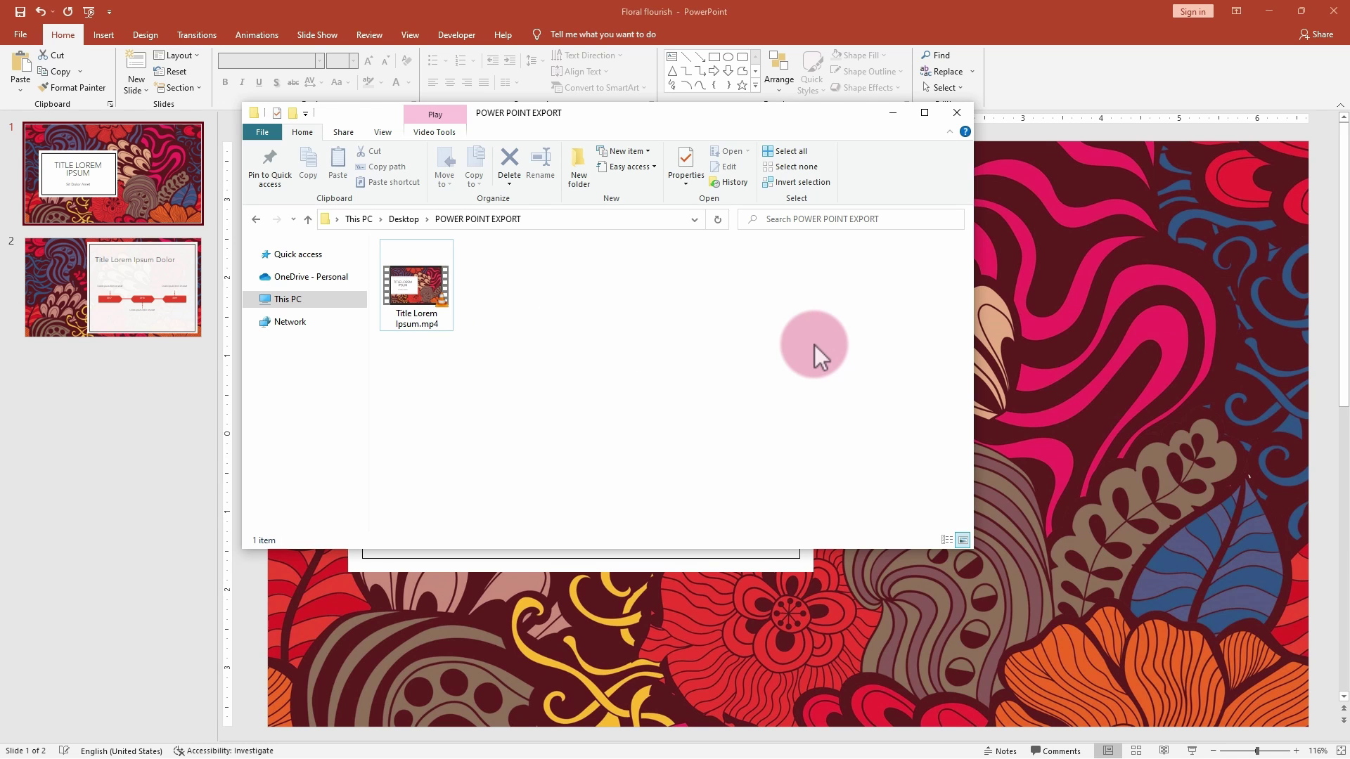
Close the POWER POINT EXPORT File Explorer window.
left_click(958, 113)
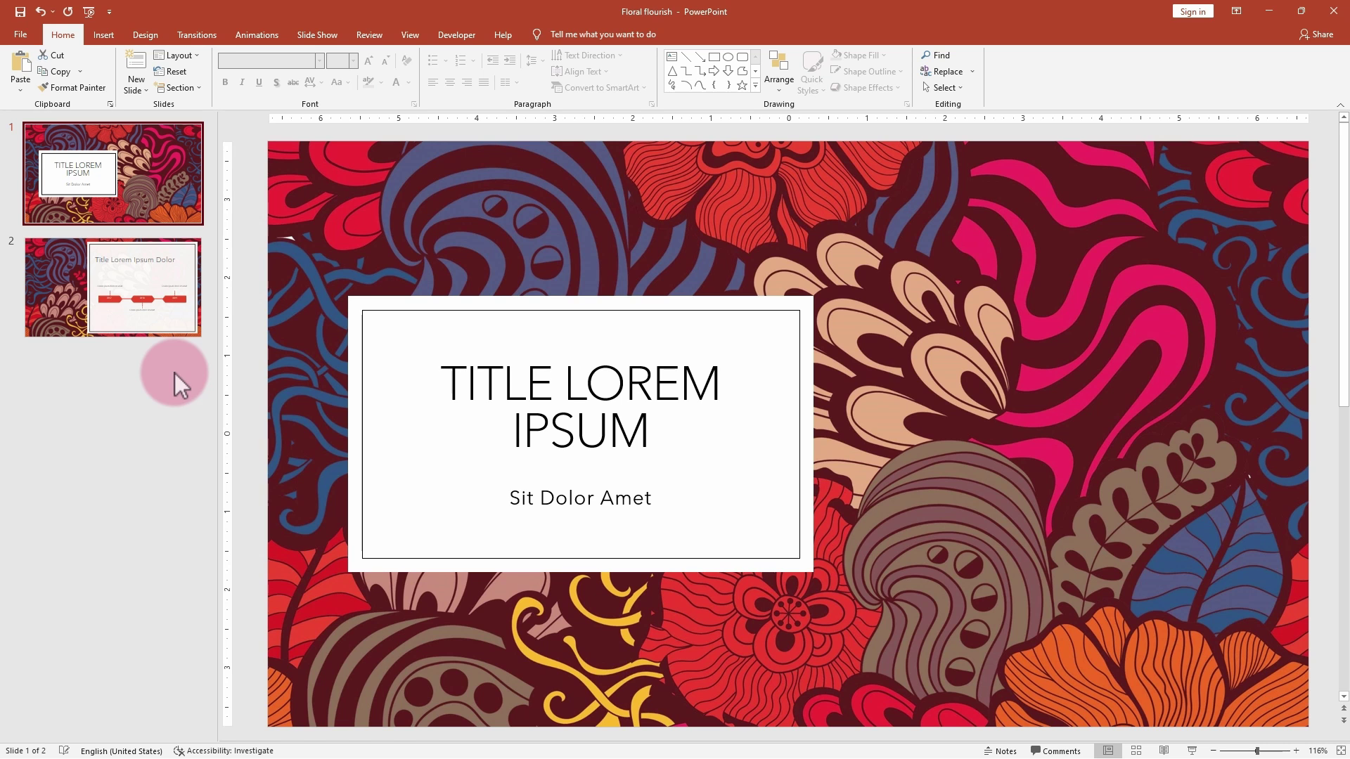
Return to File > Export > Create a Video and select Use Recorded Timings and Narrations.
left_click(23, 36)
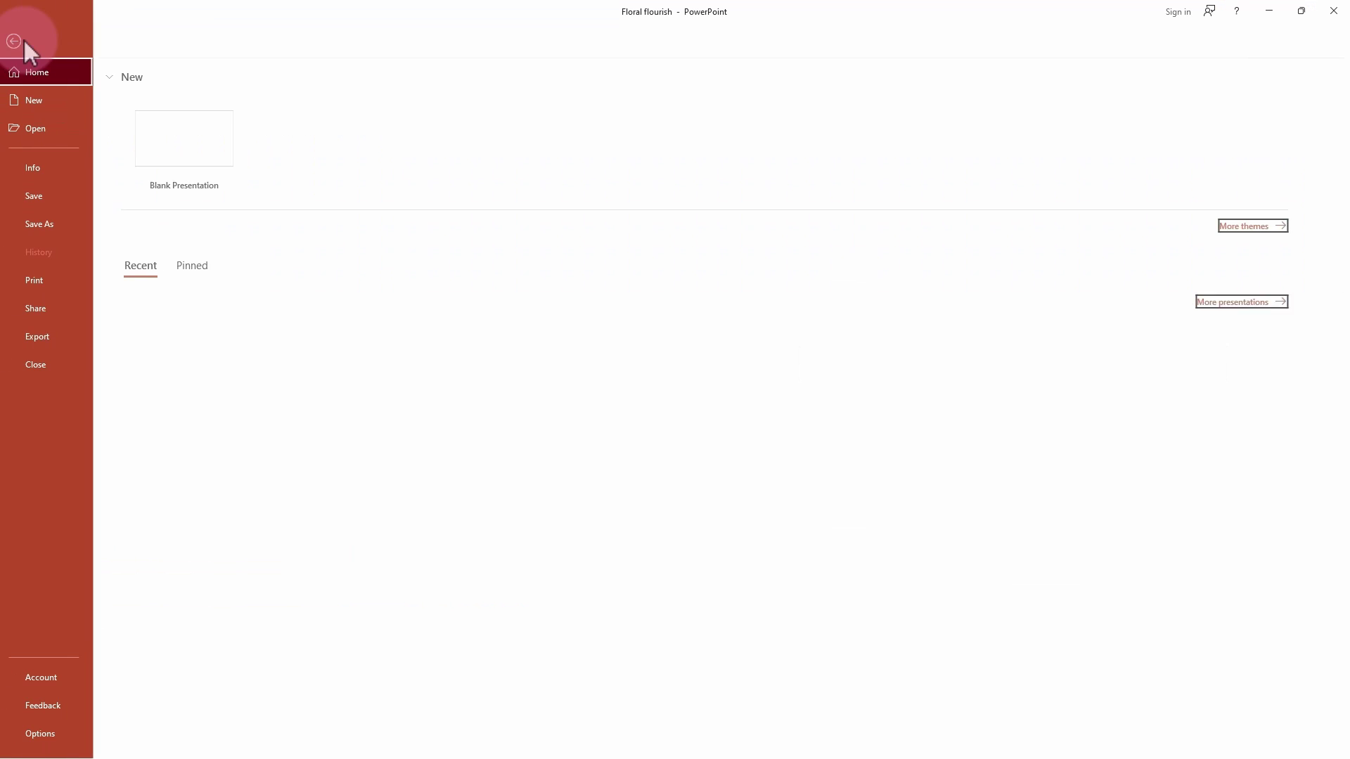
left_click(25, 337)
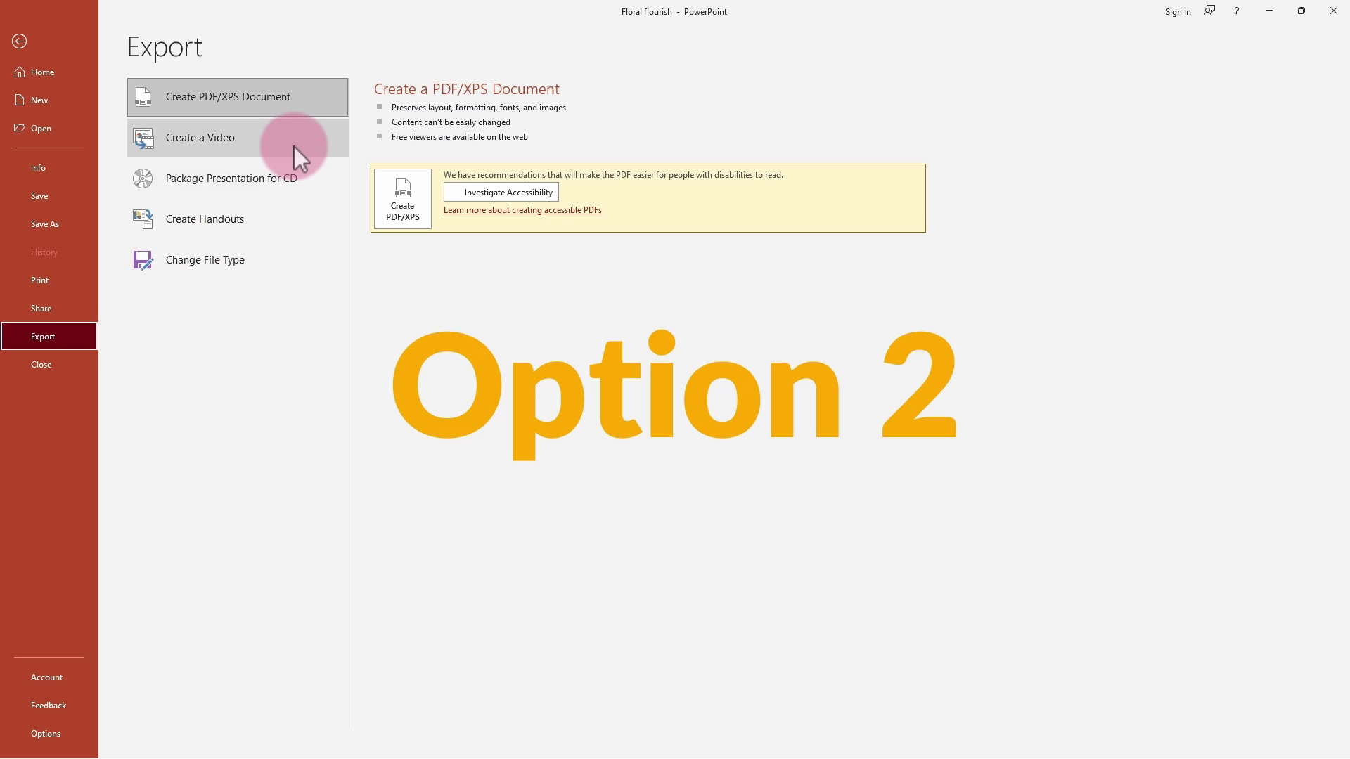
left_click(302, 142)
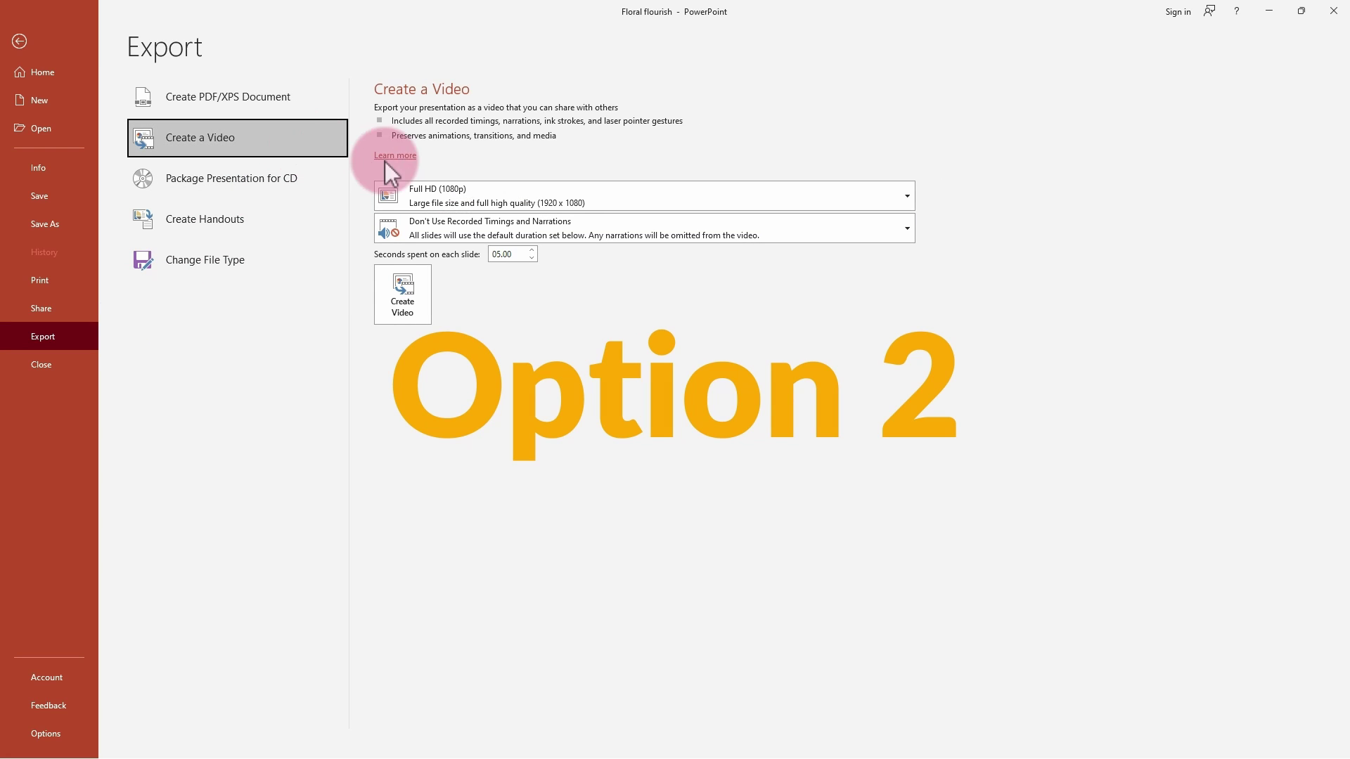
left_click(763, 228)
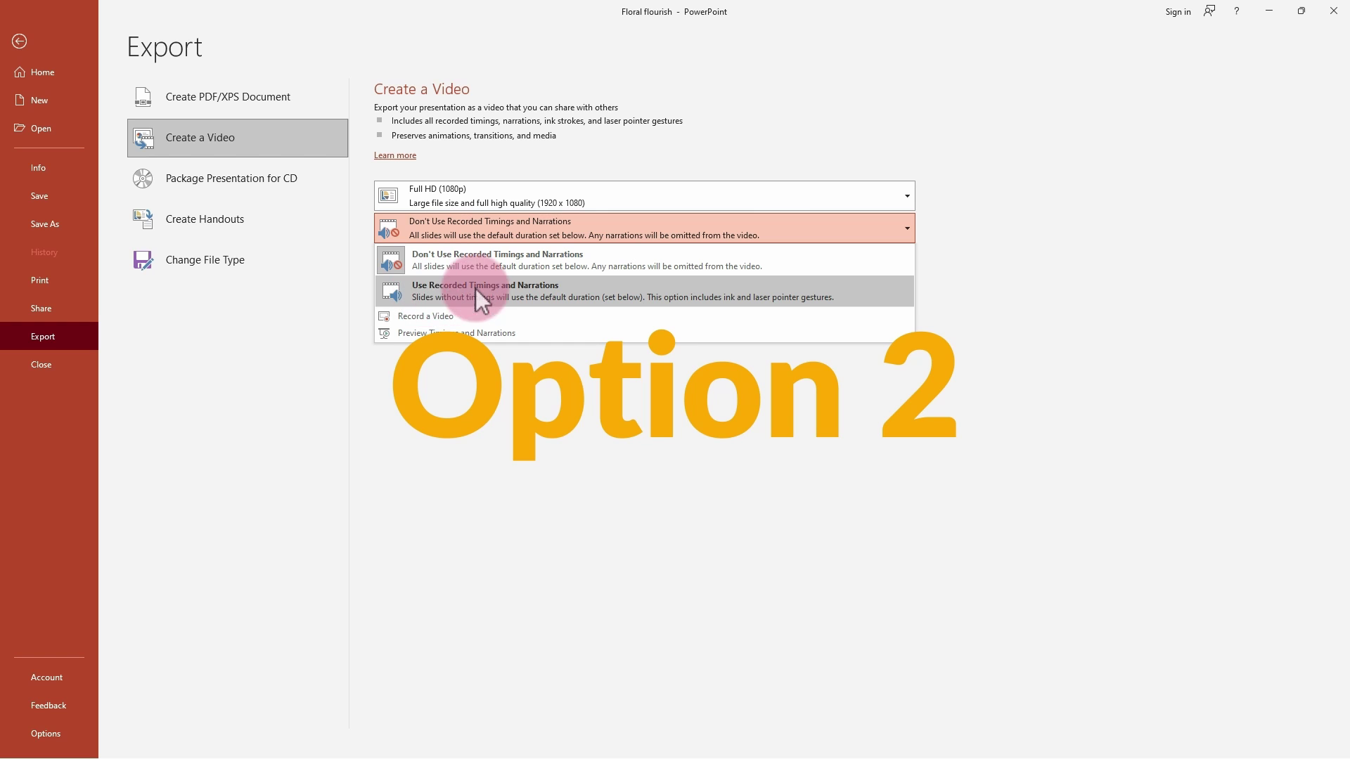
left_click(584, 284)
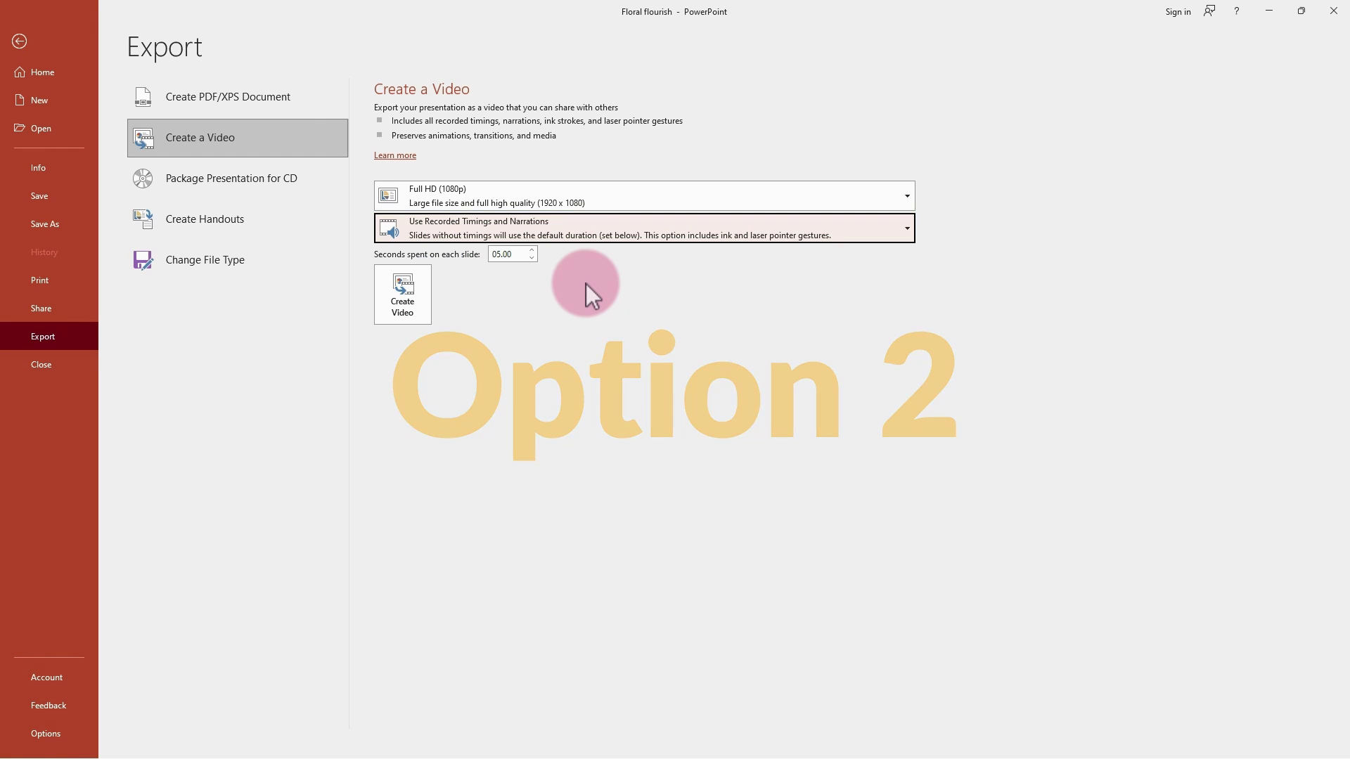
left_click(584, 234)
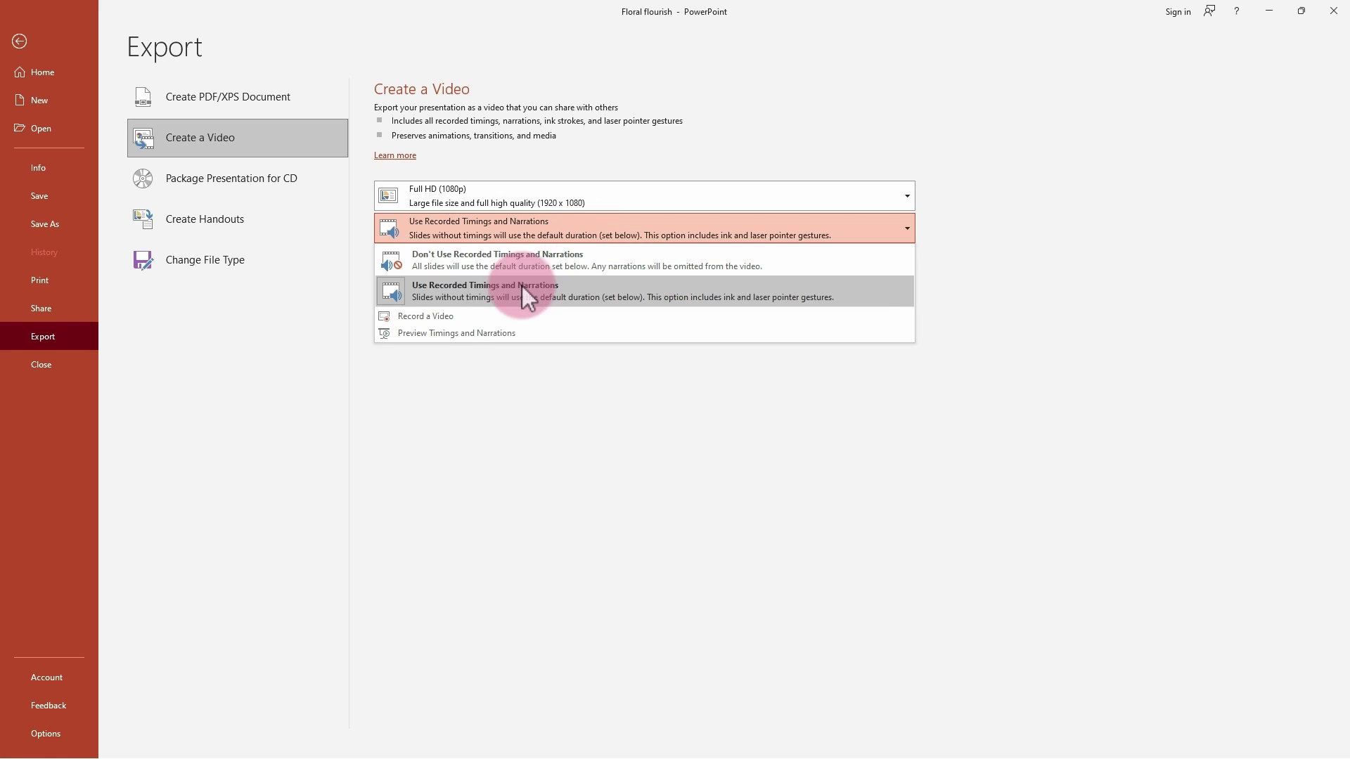
Start a slide show recording with the Pen tool selected and advance to slide 2.
left_click(473, 316)
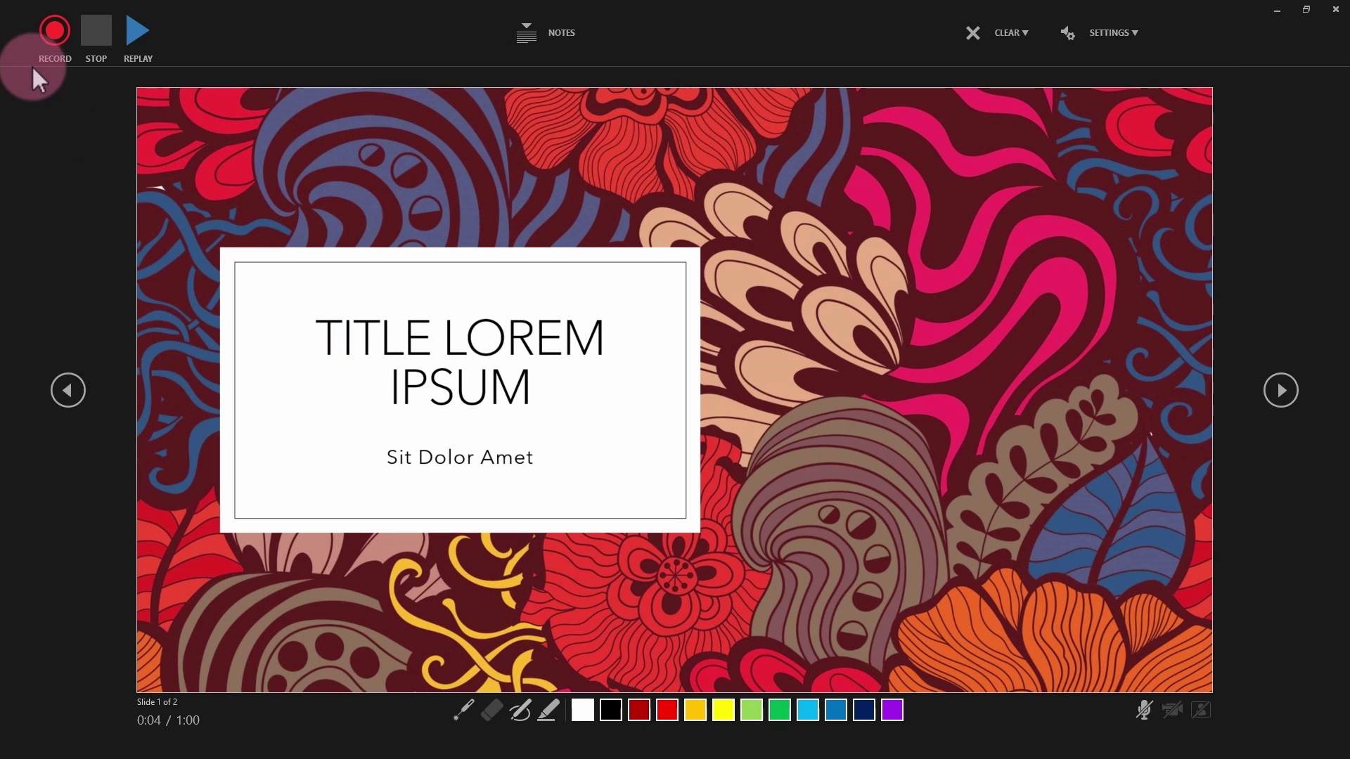
left_click(48, 30)
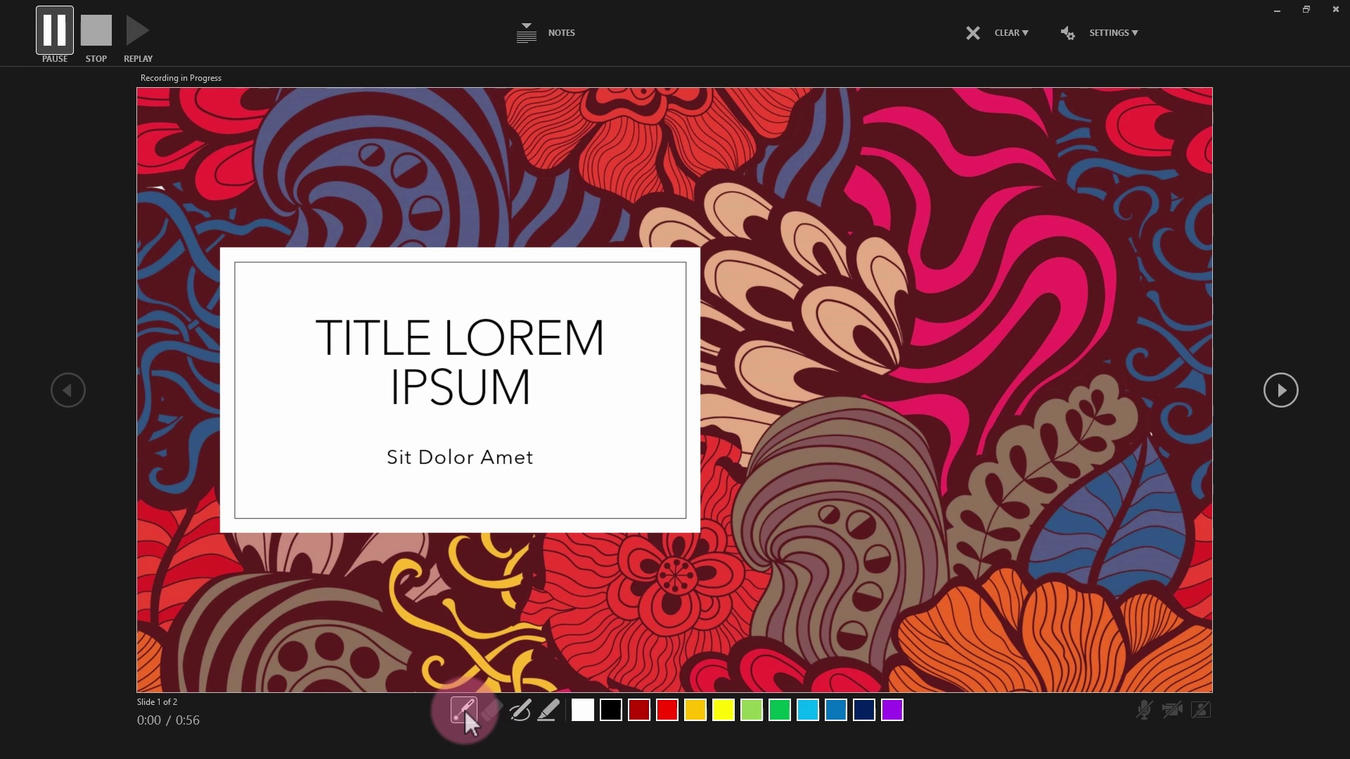
left_click(464, 712)
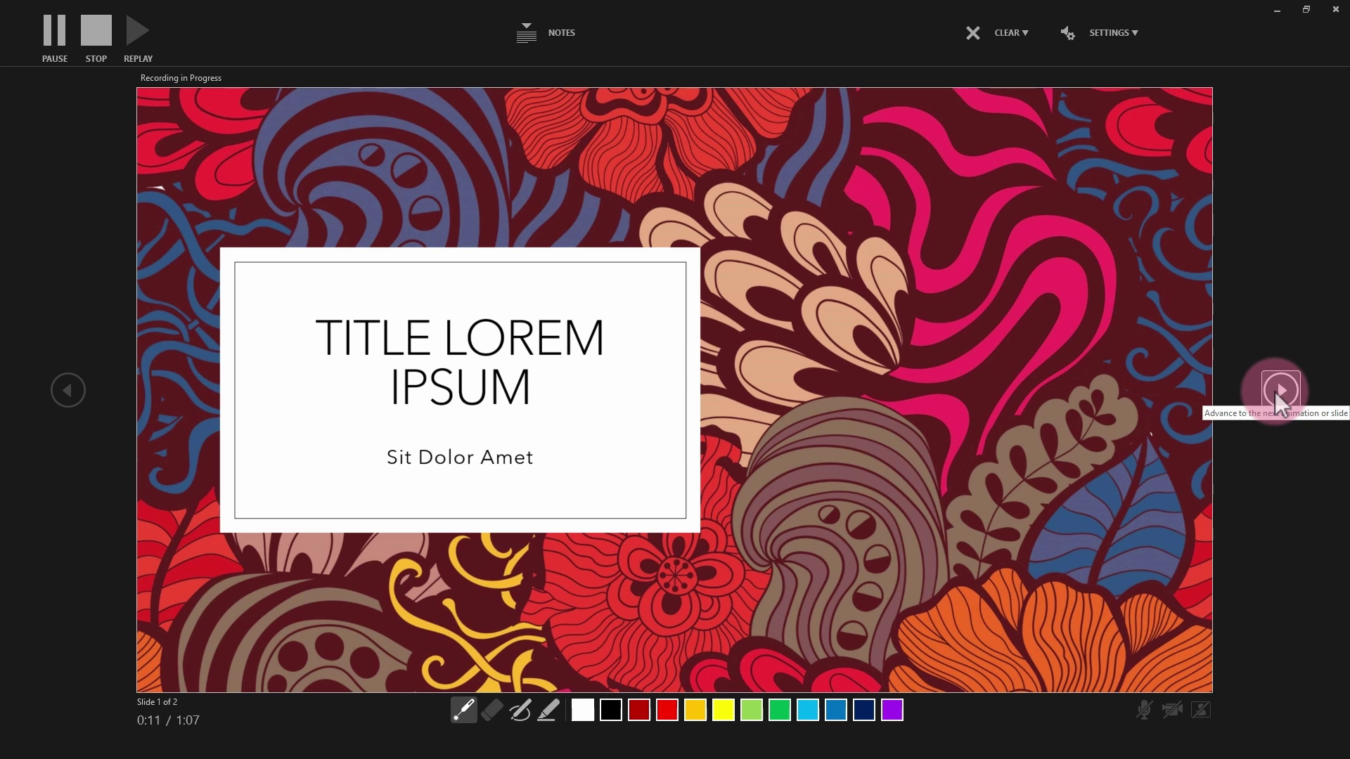
left_click(1280, 390)
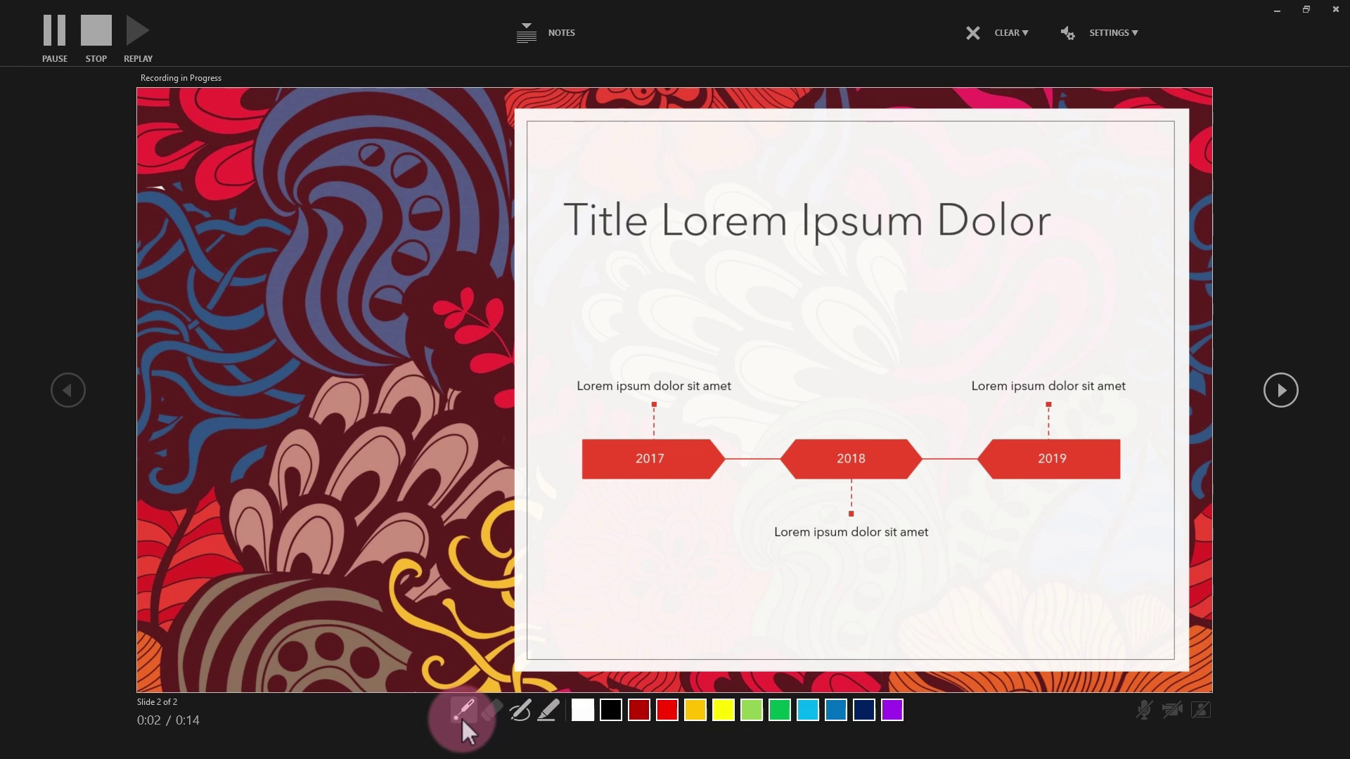
Draw a red arrow above 2018, highlight the 2017 label yellow and the 2019 label green.
left_click(521, 712)
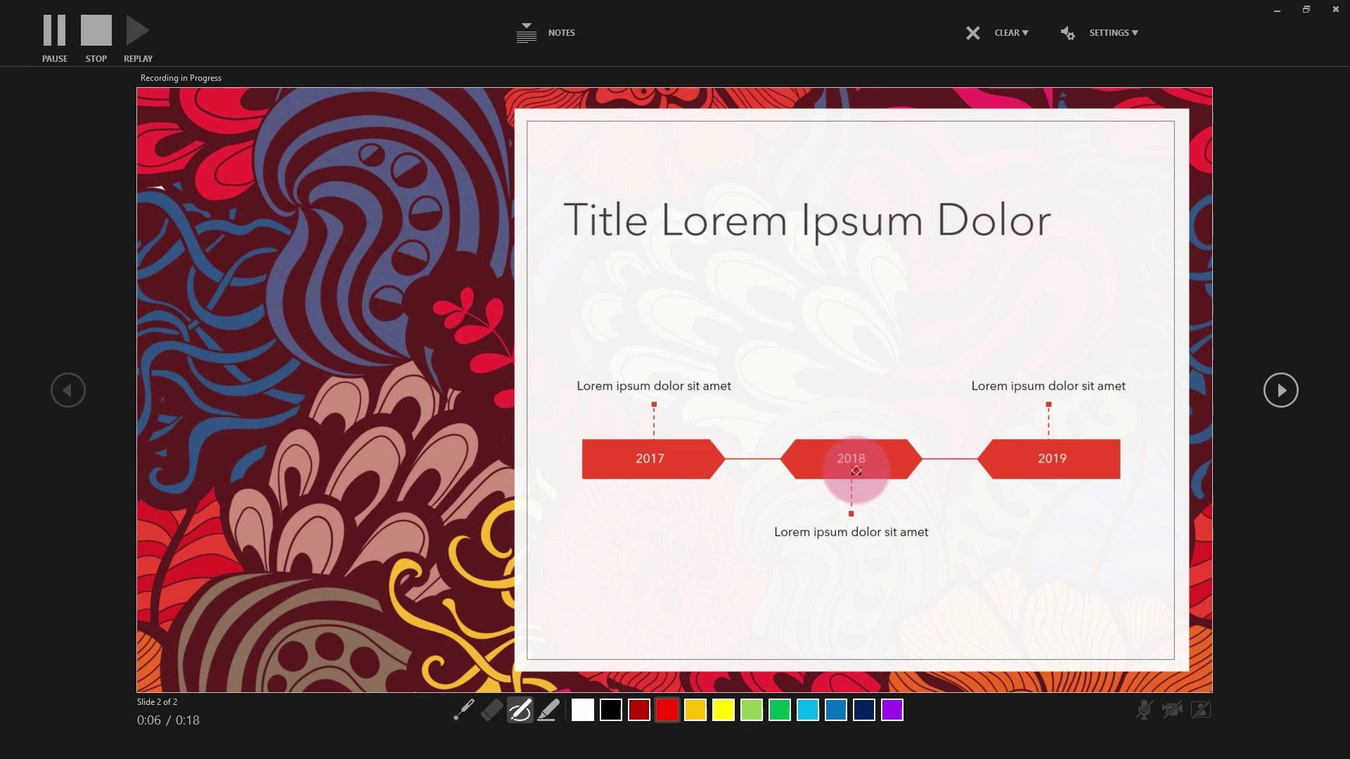
mouse_move(847, 430)
left_mouse_down()
mouse_move(852, 364)
mouse_move(859, 379)
mouse_move(905, 348)
left_mouse_up()
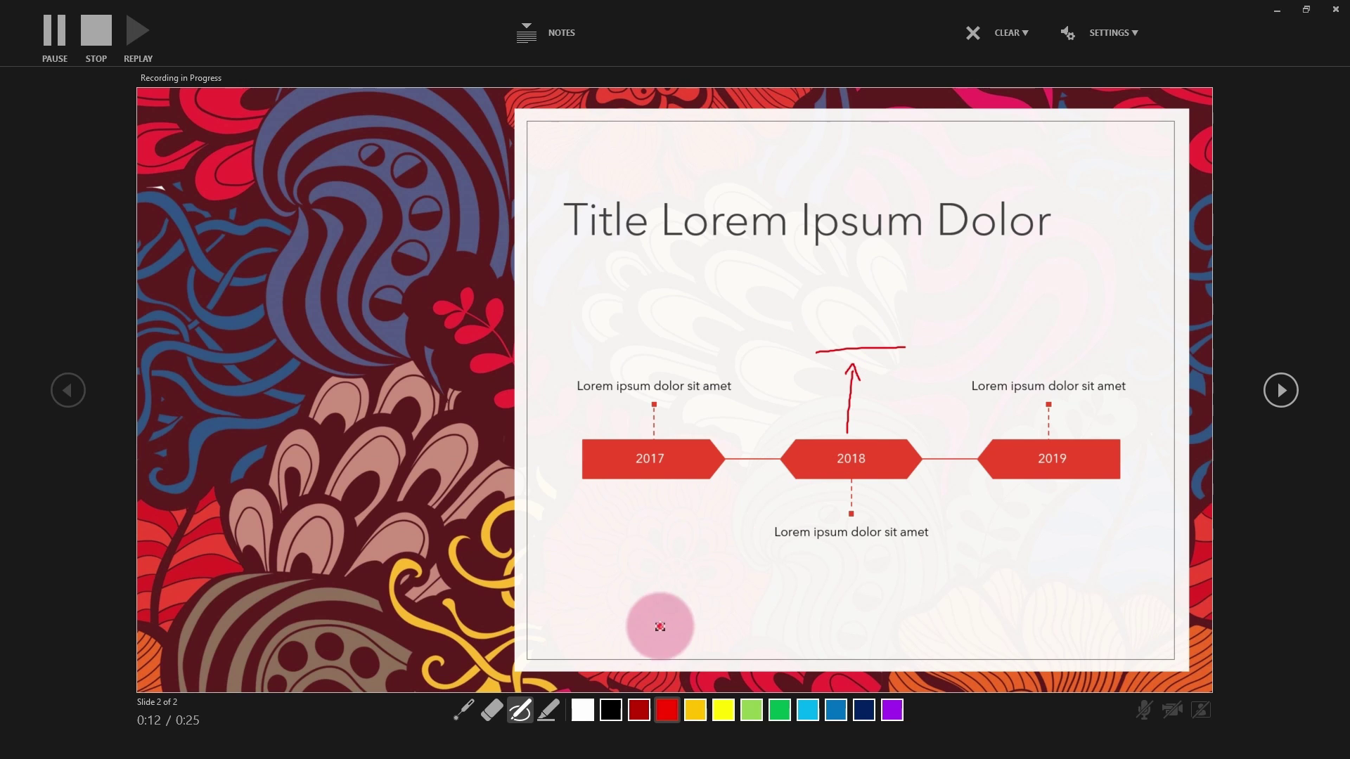
left_click(547, 711)
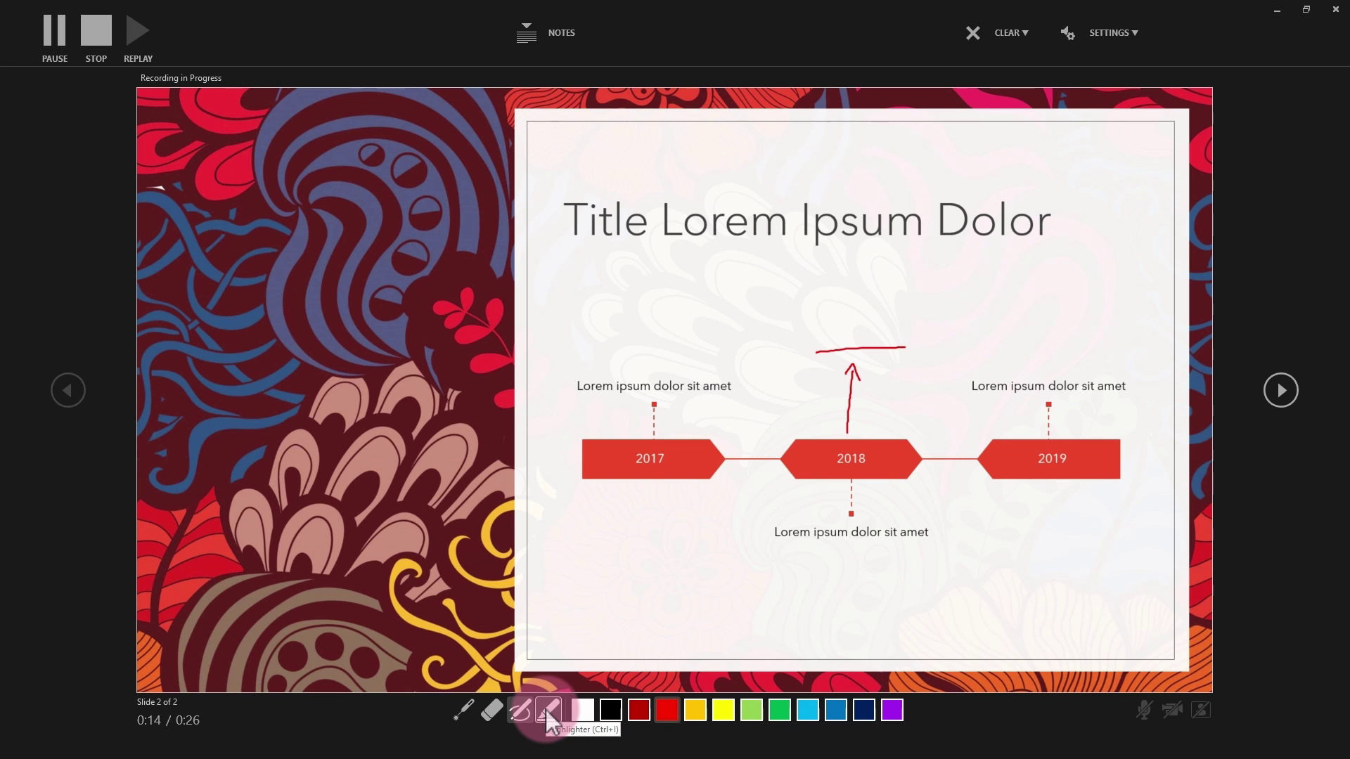
left_click(724, 713)
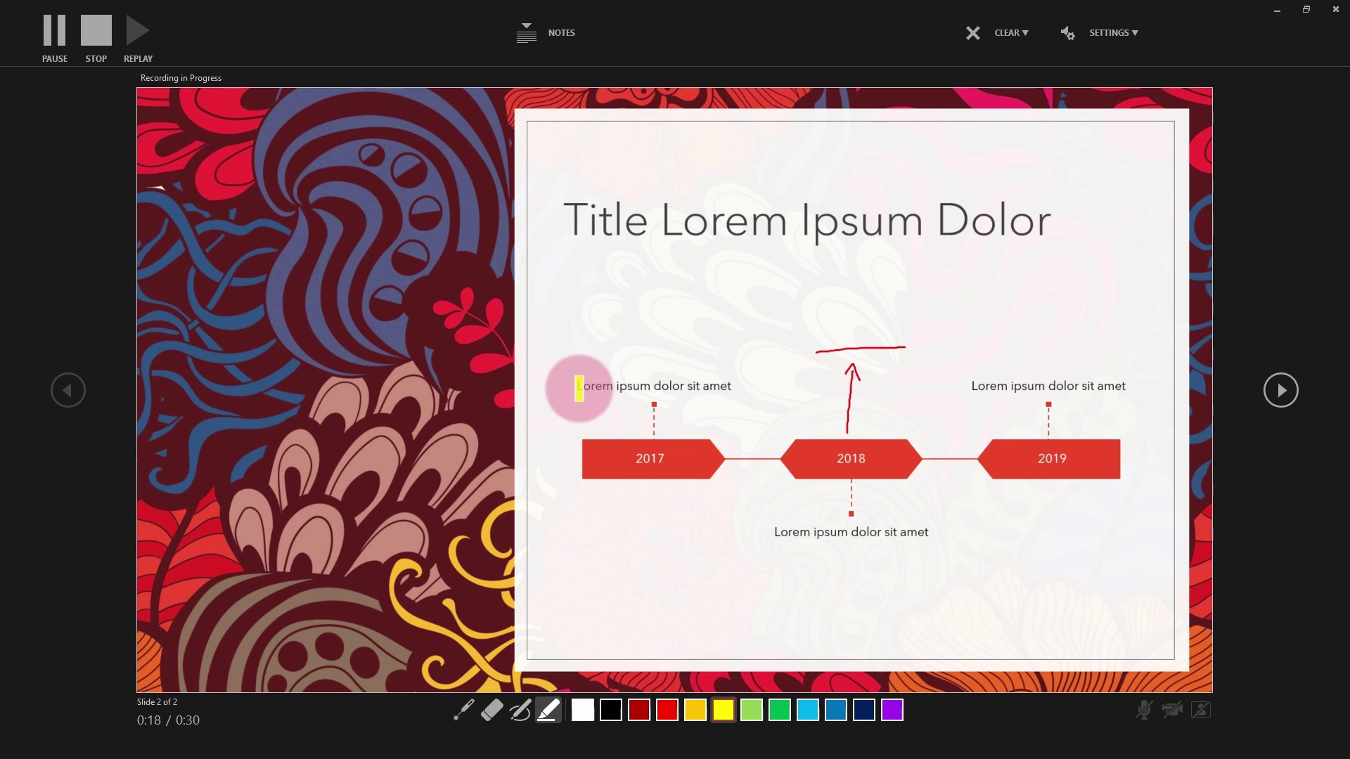
left_click_drag(578, 386, 720, 385)
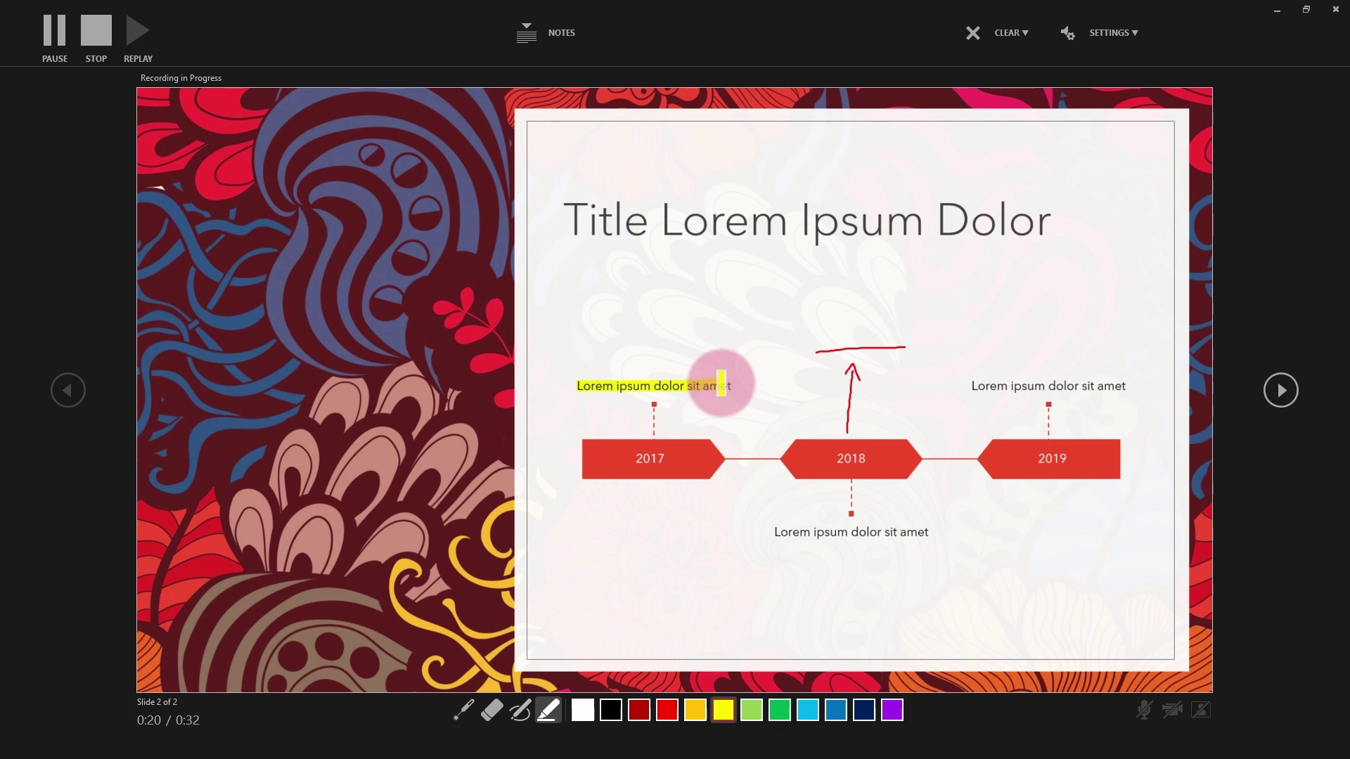
left_click(752, 711)
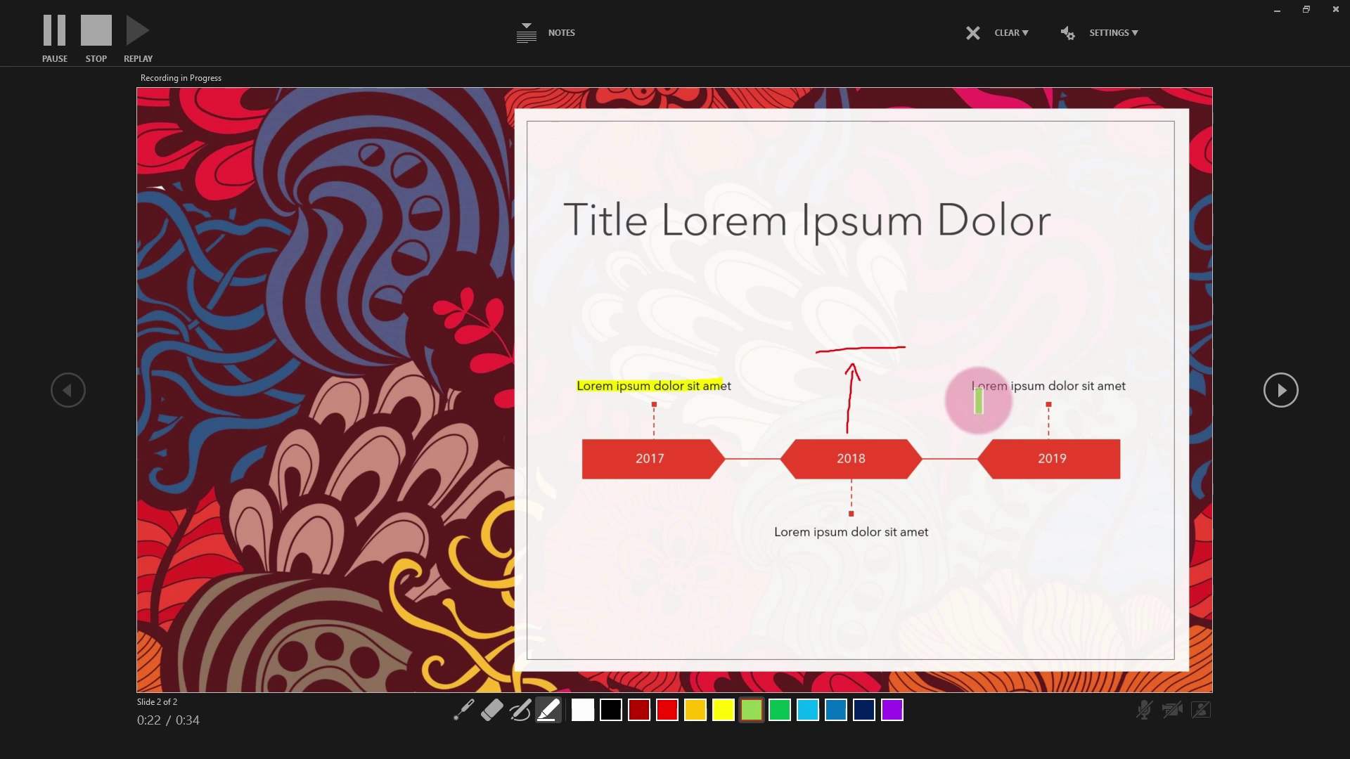
left_click_drag(970, 385, 1128, 385)
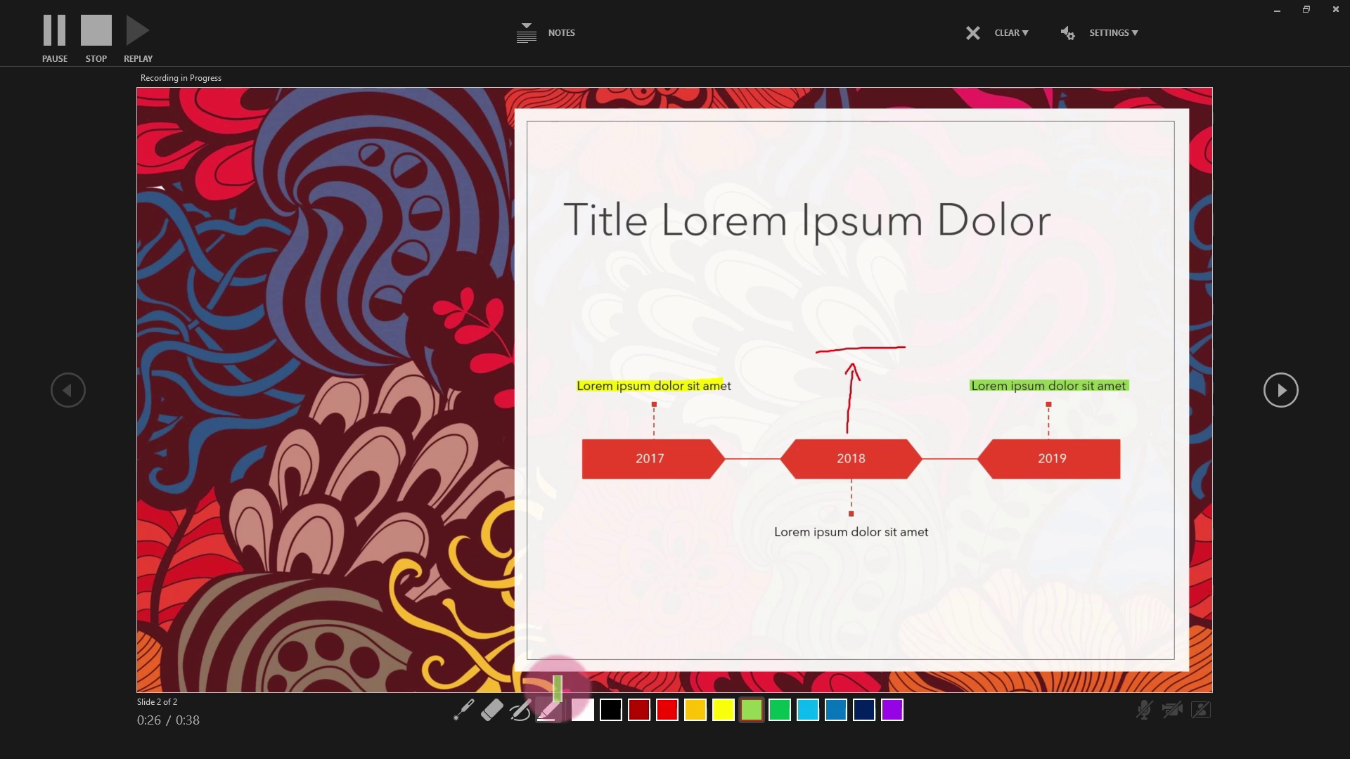
Erase the stray red line and the yellow highlight, then stop recording and end the show.
left_click(492, 711)
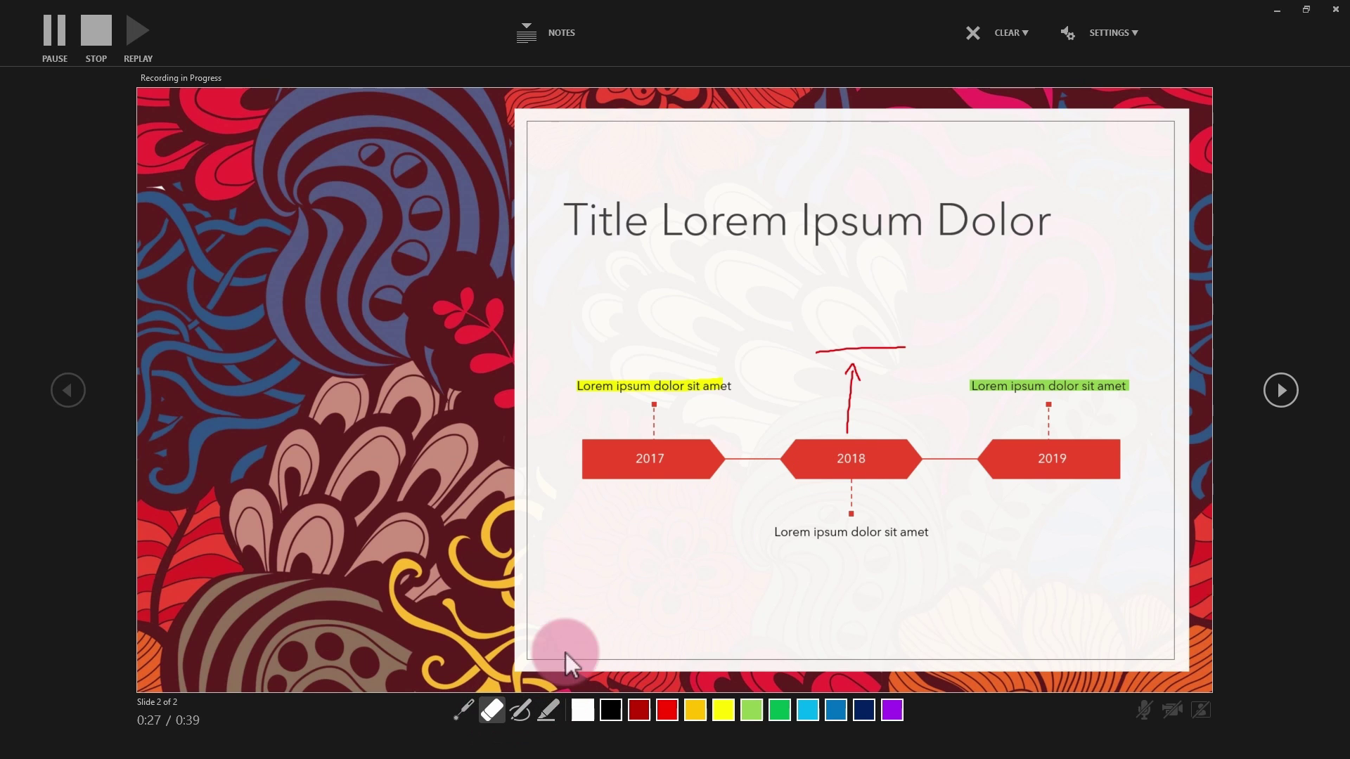
left_click(867, 350)
left_click(687, 379)
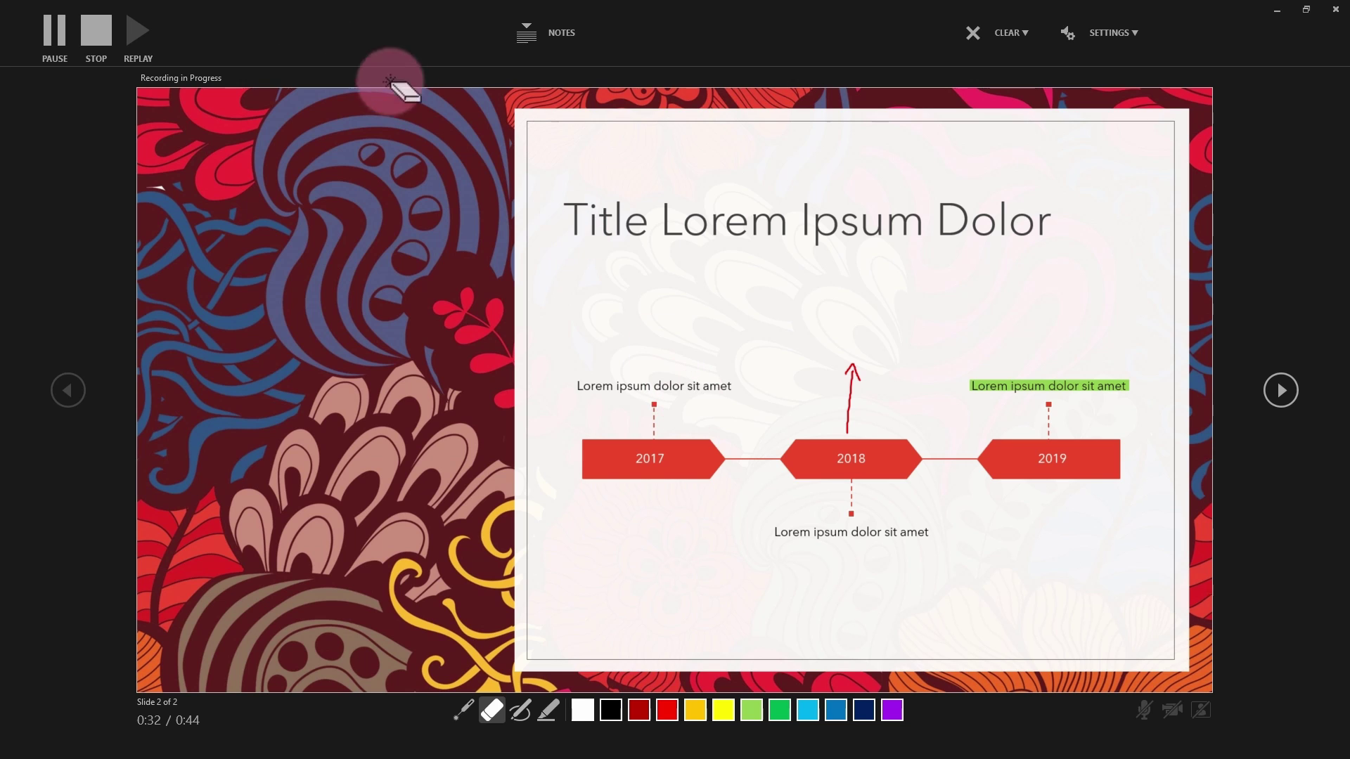
left_click(96, 31)
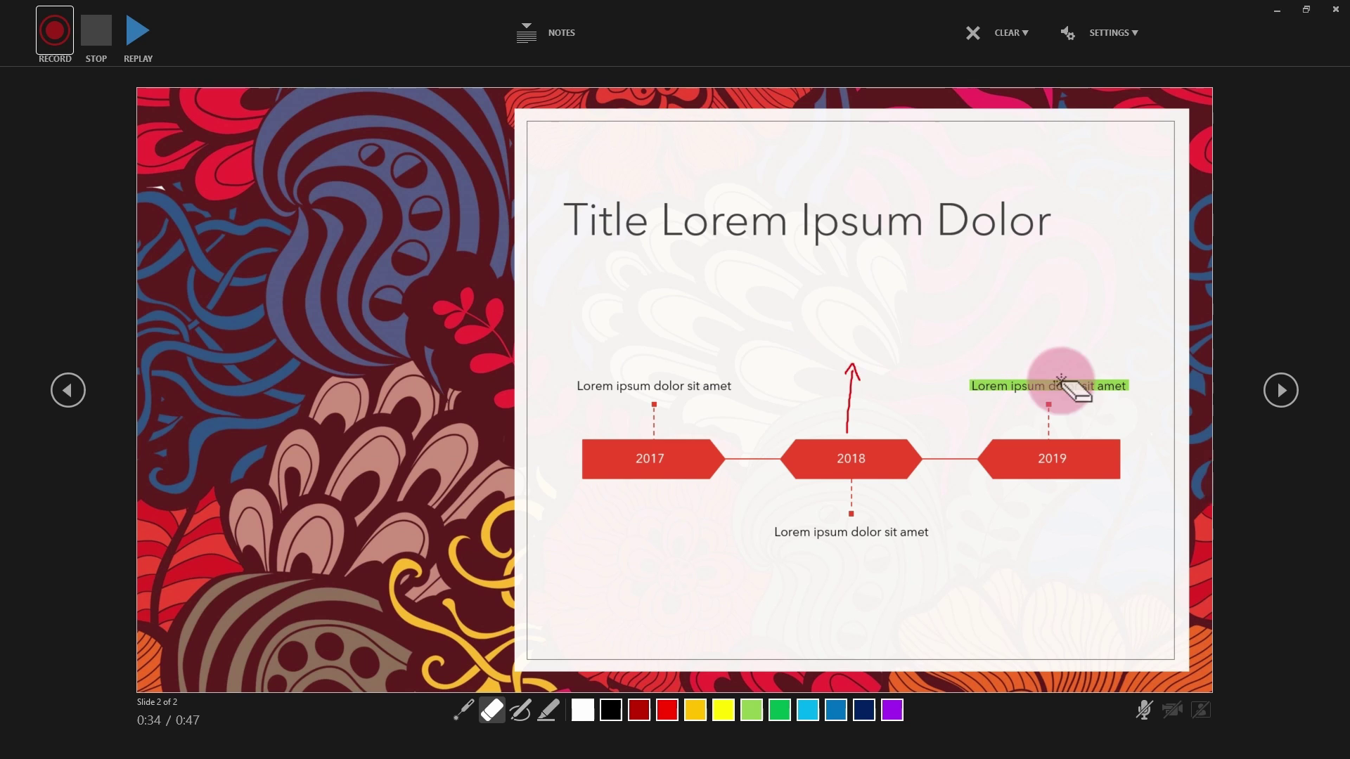
left_click(1281, 390)
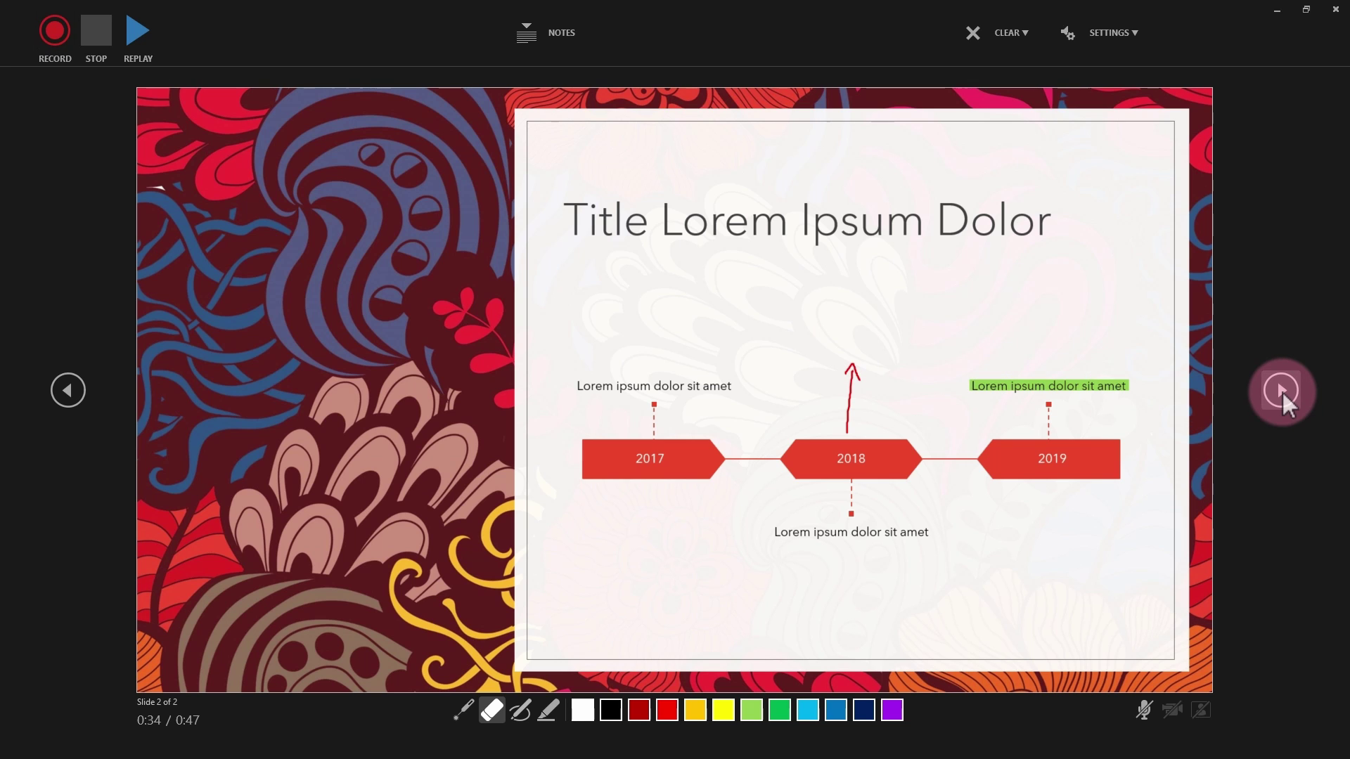
Exit the finished show and run Preview Timings and Narrations from the timings list.
left_click(1282, 391)
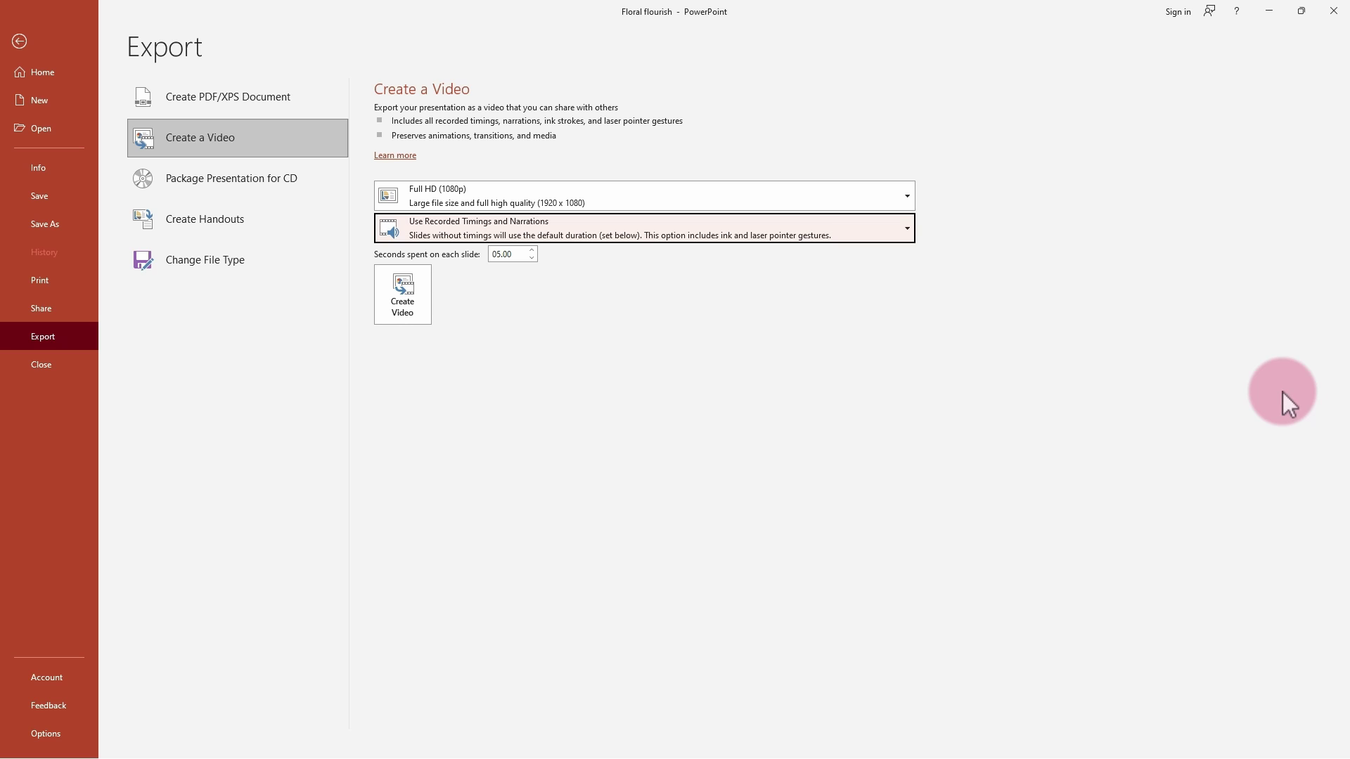
left_click(906, 229)
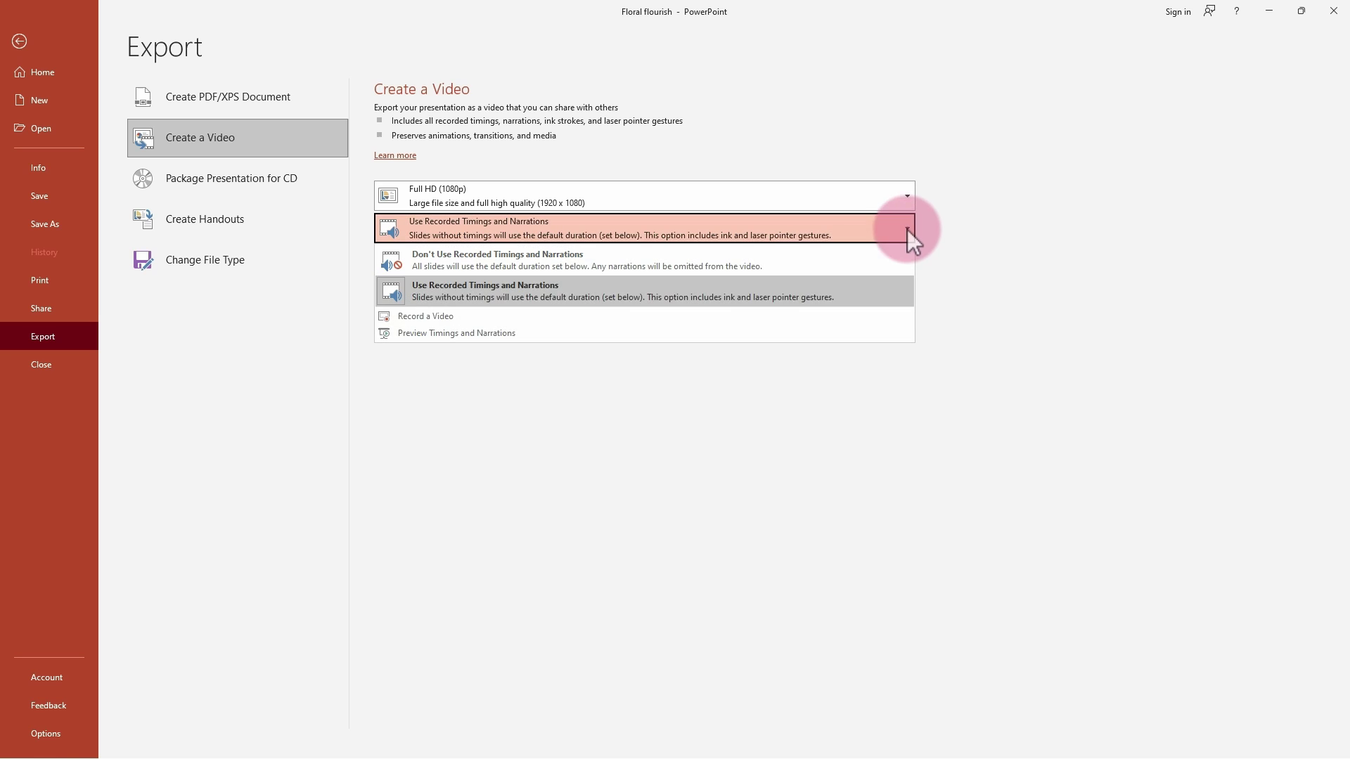
left_click(475, 336)
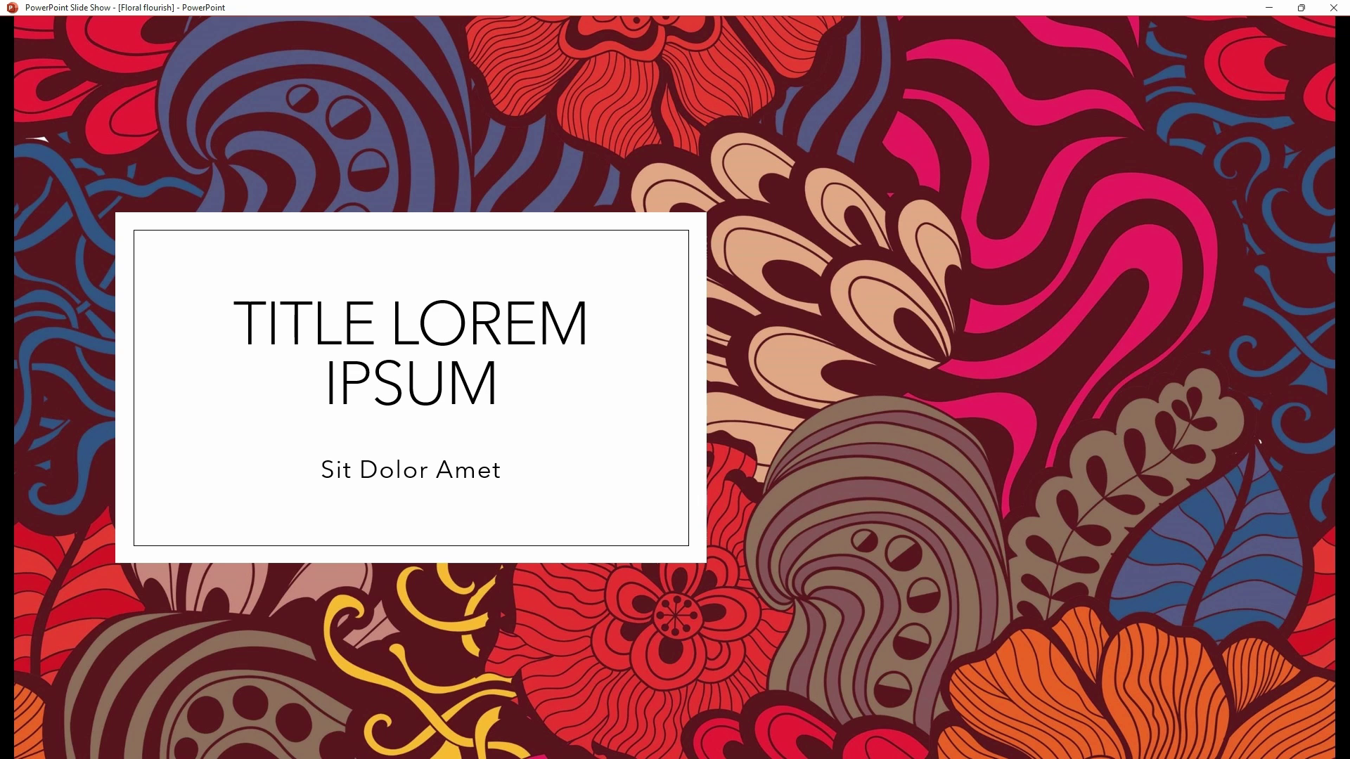
Move the preview to slide 2, watch the ink replay, then end the preview with Esc.
key("Right")
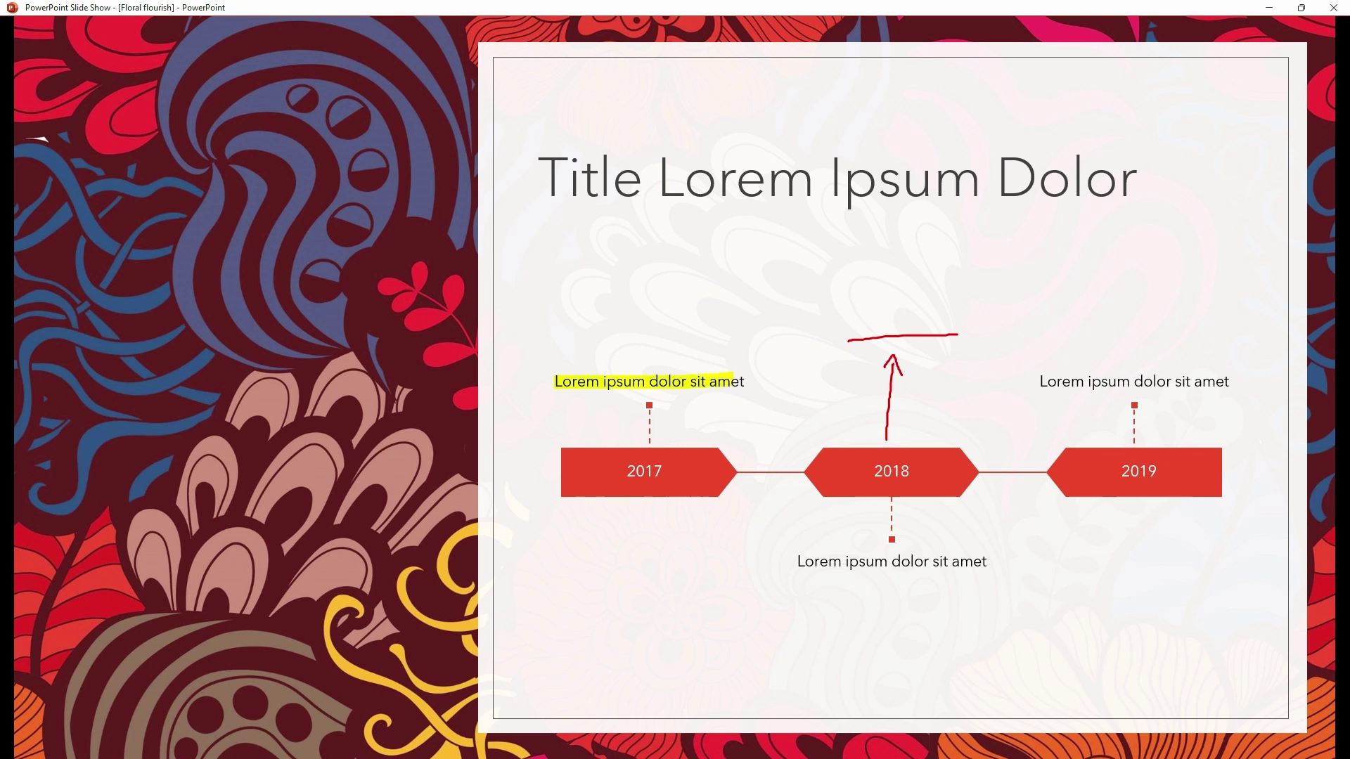
left_click_drag(1039, 381, 1230, 381)
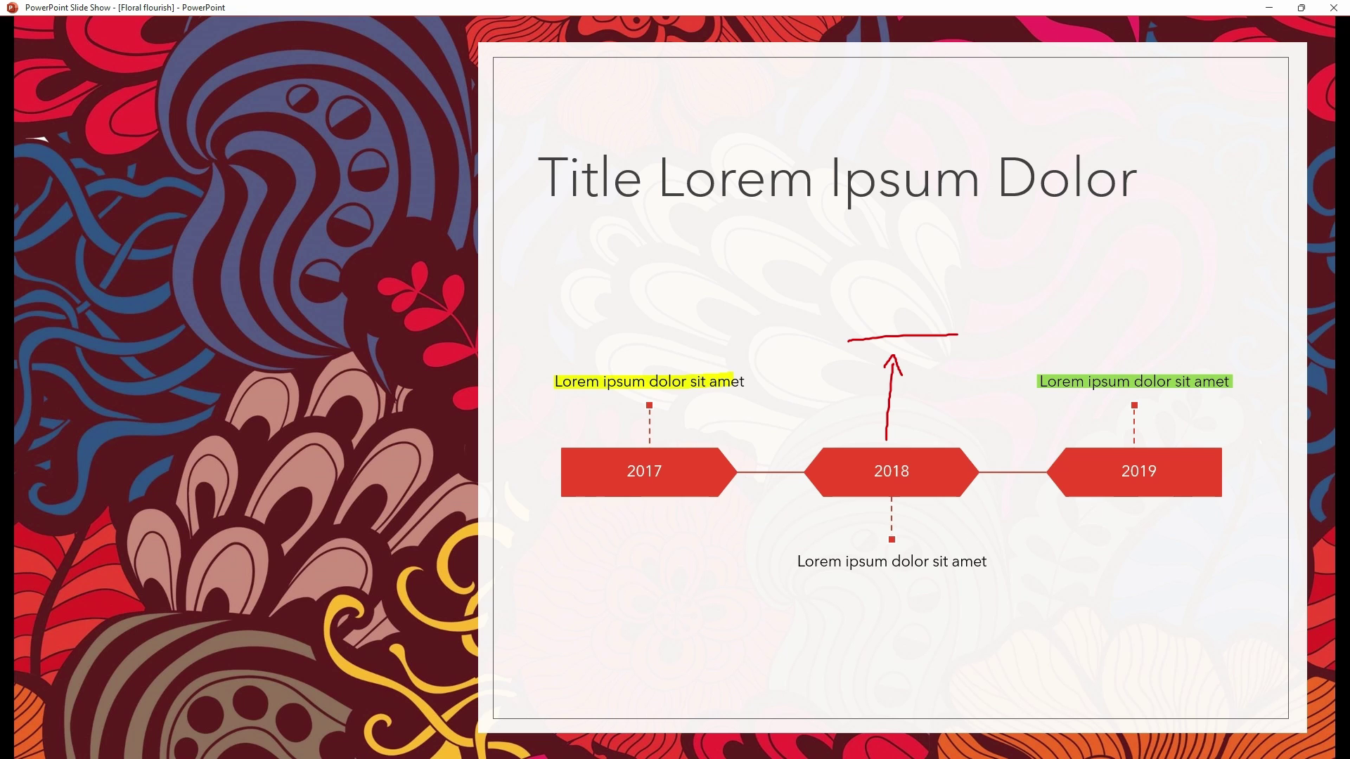
key("Escape")
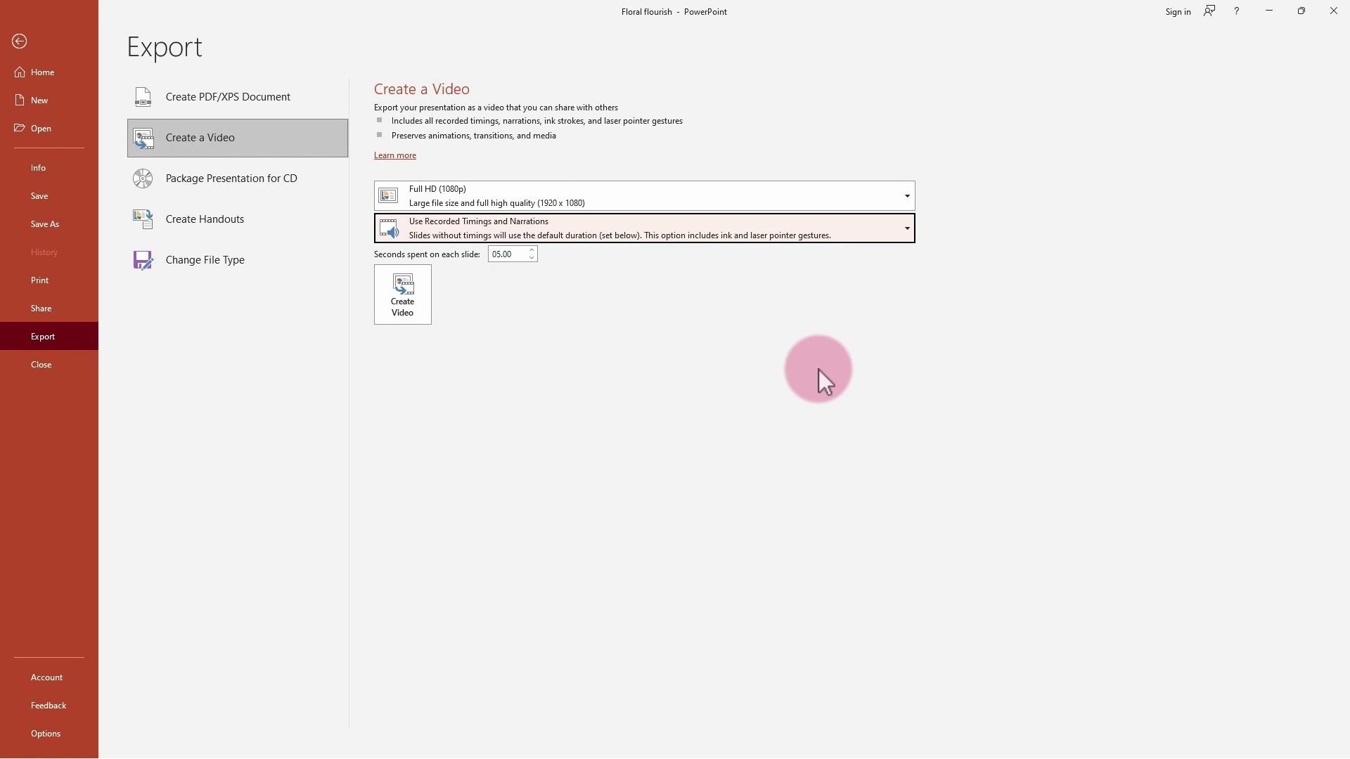
Create the video and save it as Title Lorem Ipsum_RECORD.mp4.
left_click(416, 298)
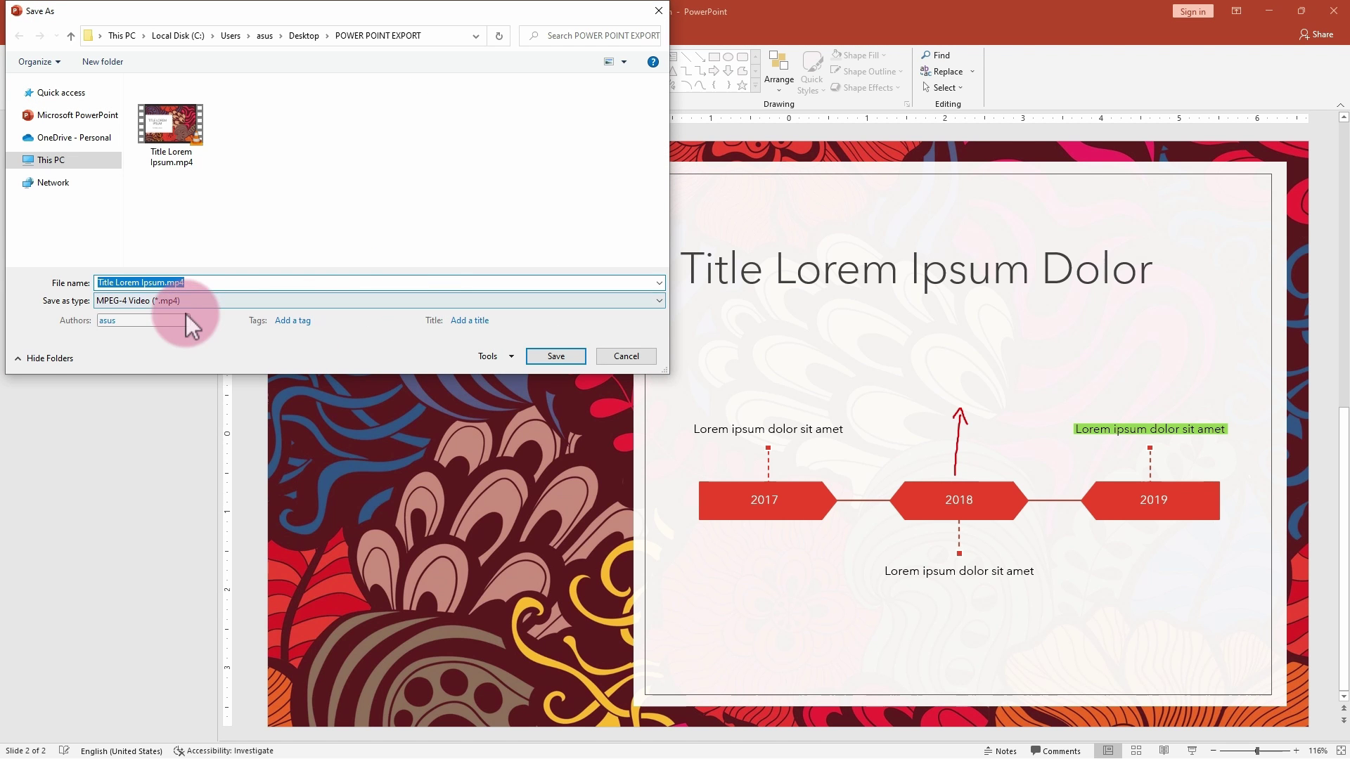
left_click(173, 284)
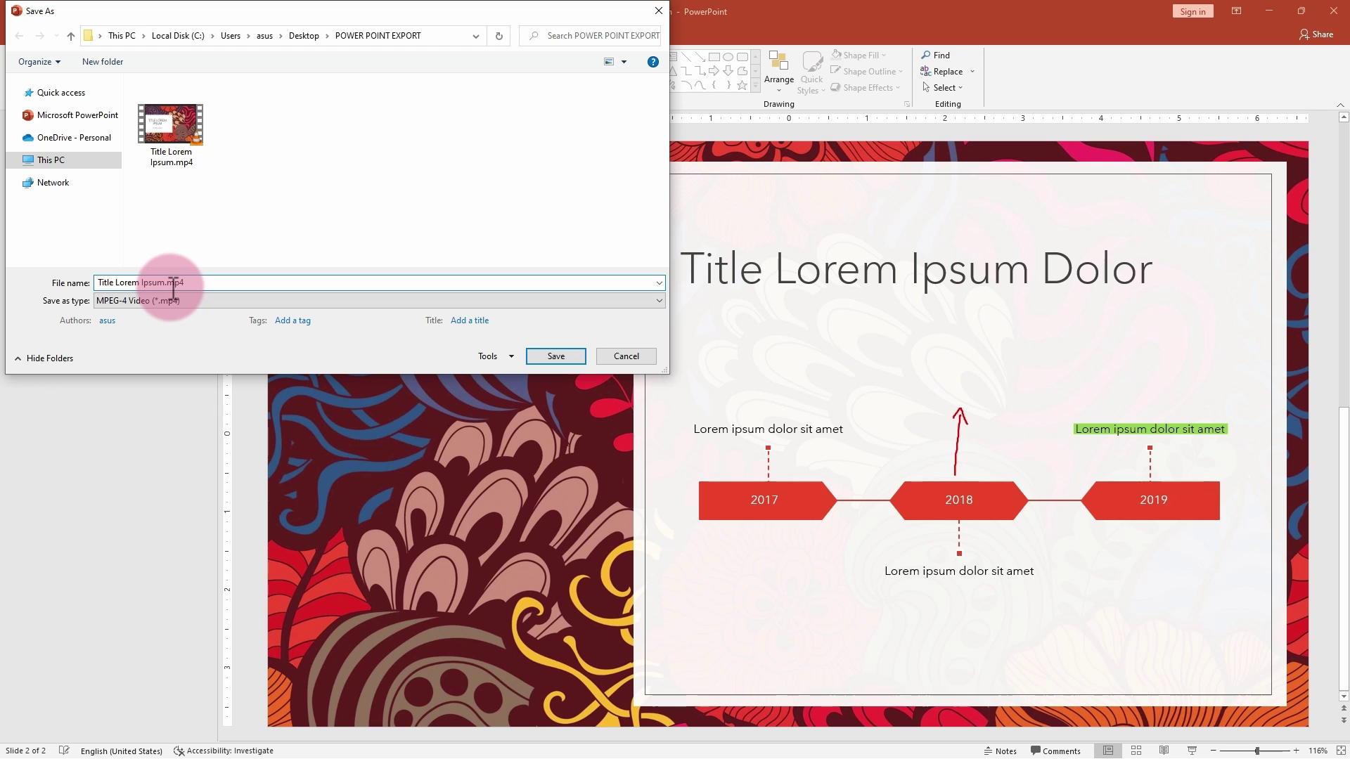
type("_")
type("RECORD")
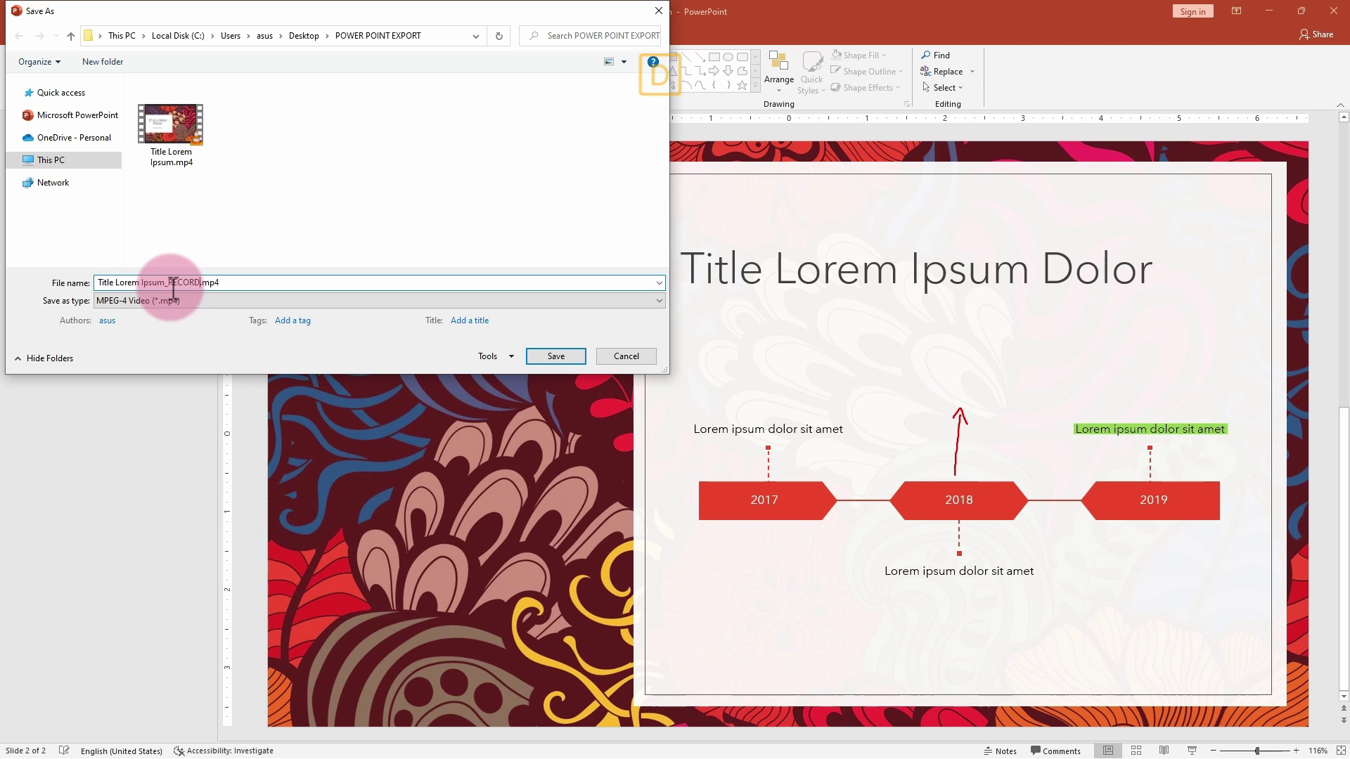
left_click(555, 357)
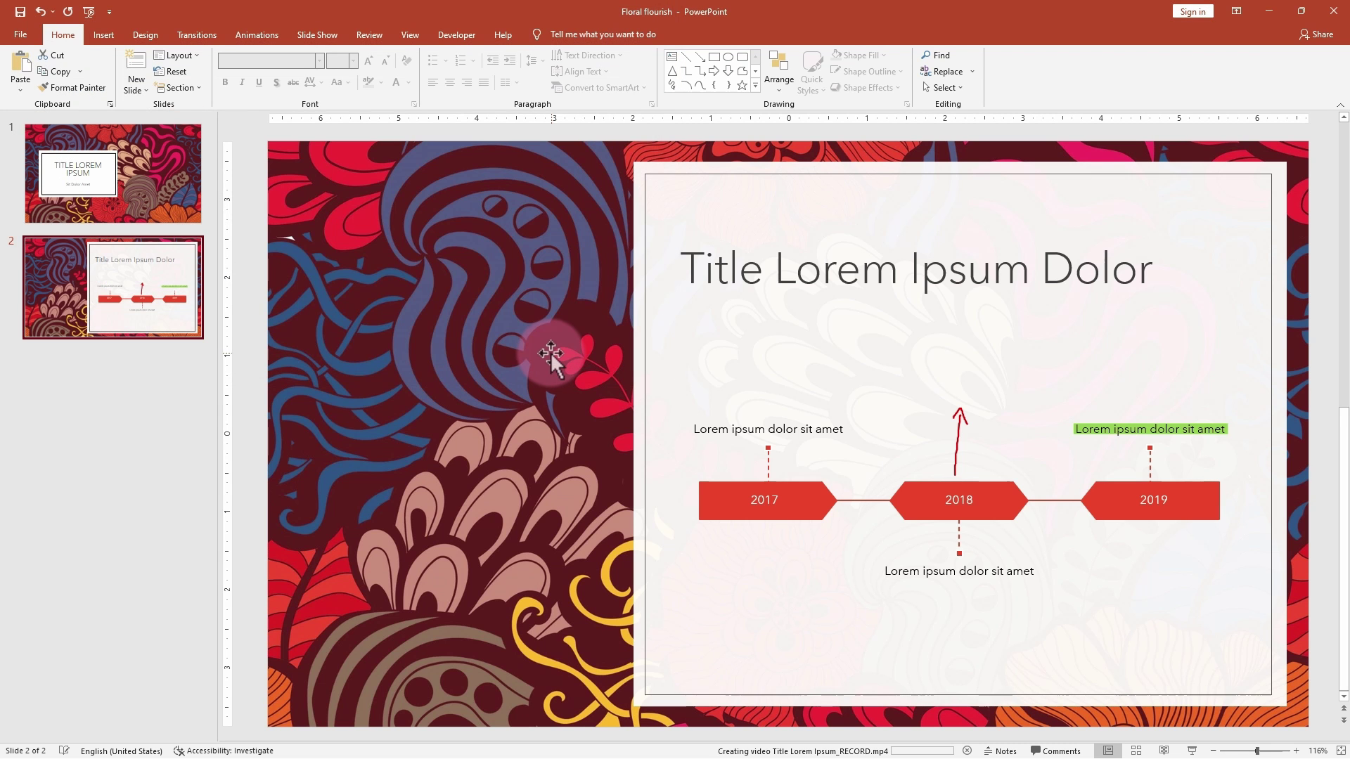